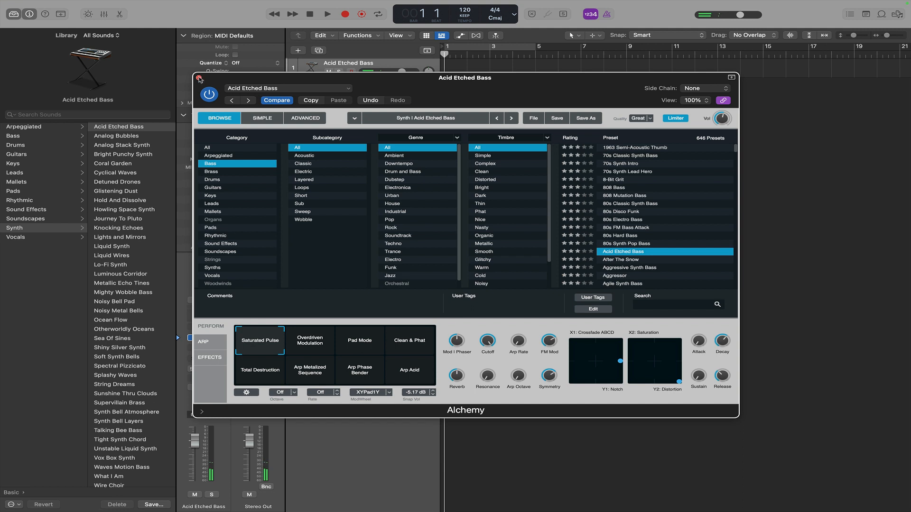
Close the Alchemy plug-in window and turn on the metronome.
left_click(199, 78)
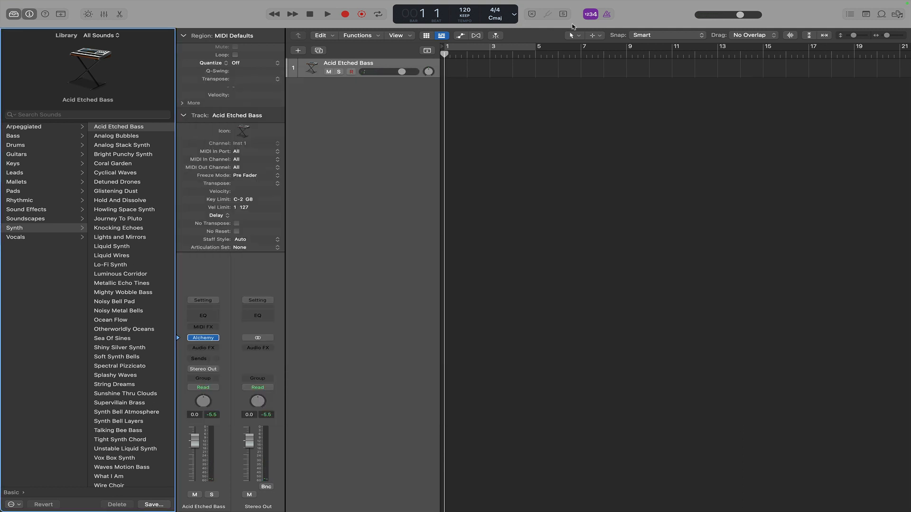
left_click(608, 14)
Set the project tempo to 60 and record a bass part about four bars long on the Acid Etched Bass track.
left_click(345, 14)
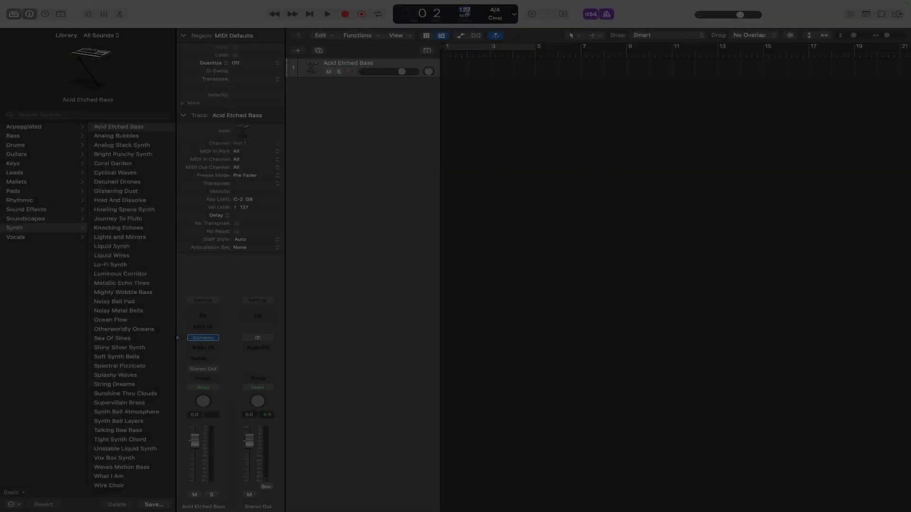
type("60")
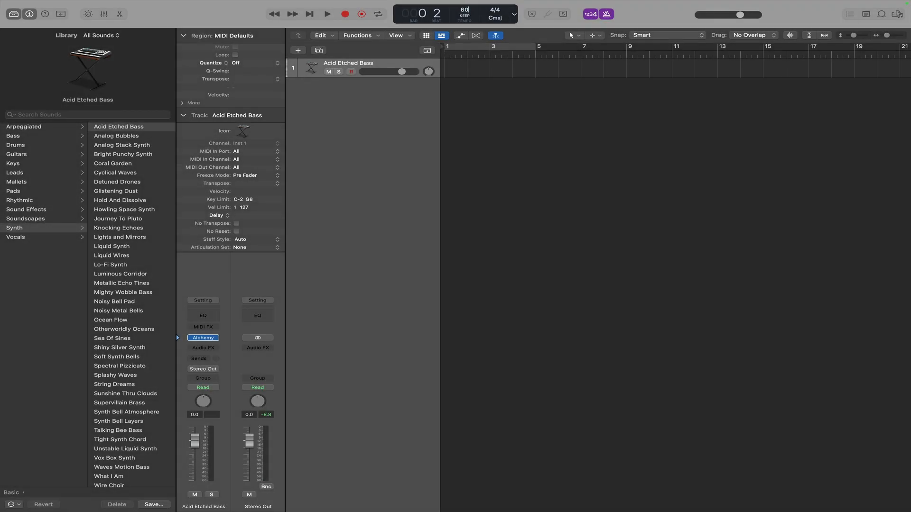
left_click(344, 14)
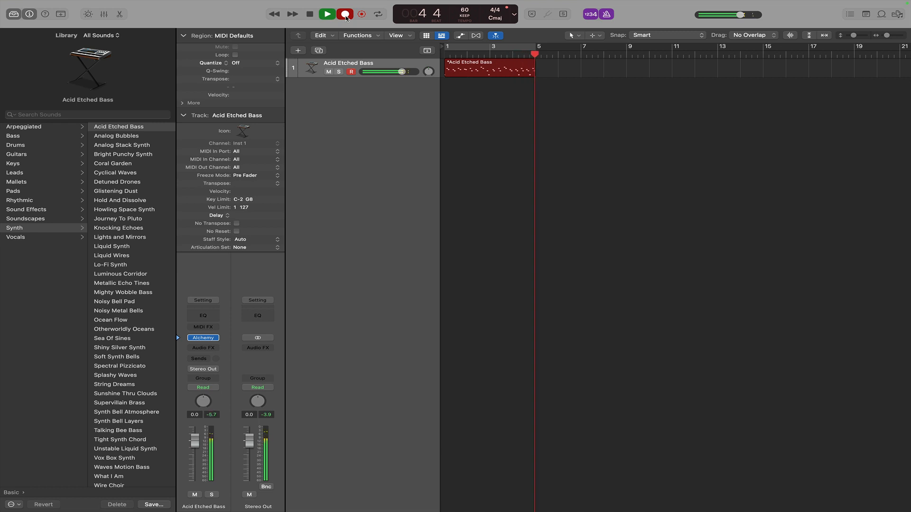
key("space")
Select the recorded region and set its quantize value to 1/16 Note.
left_click(490, 51)
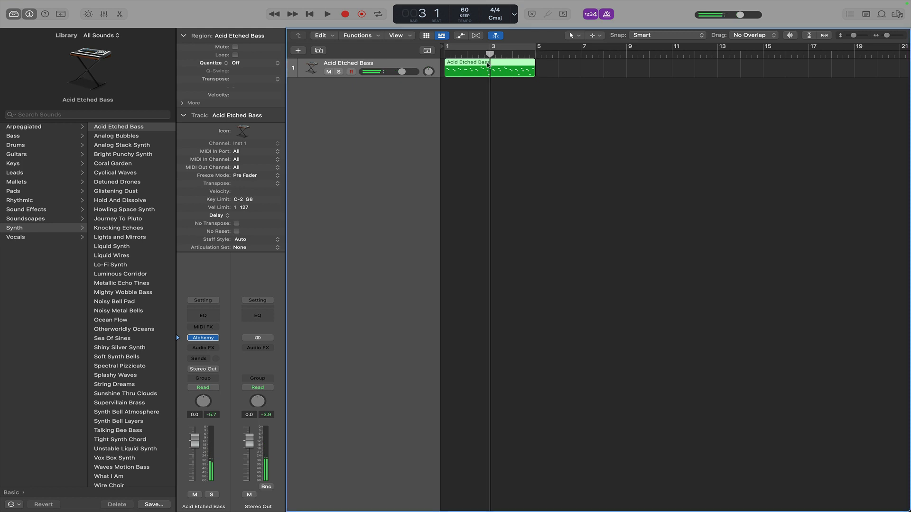
left_click(487, 68)
scroll(415, 77, "right", 1)
left_click(253, 64)
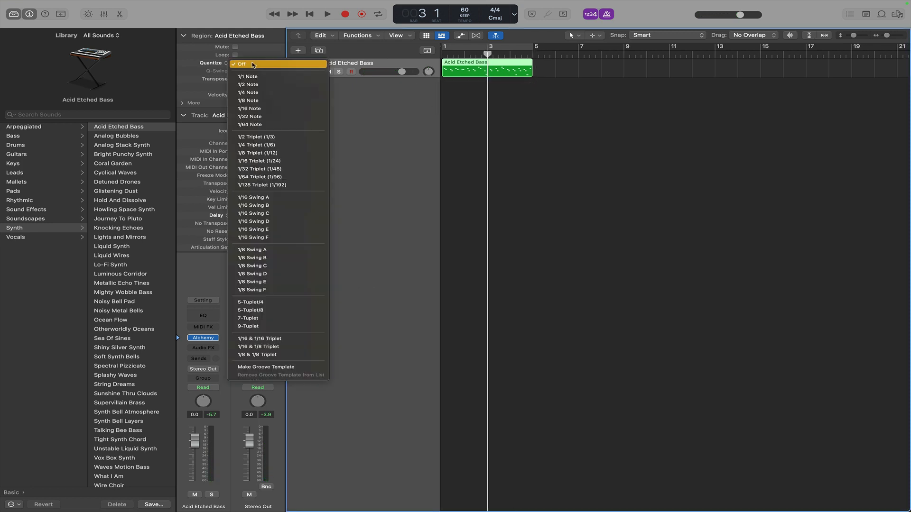
left_click(267, 107)
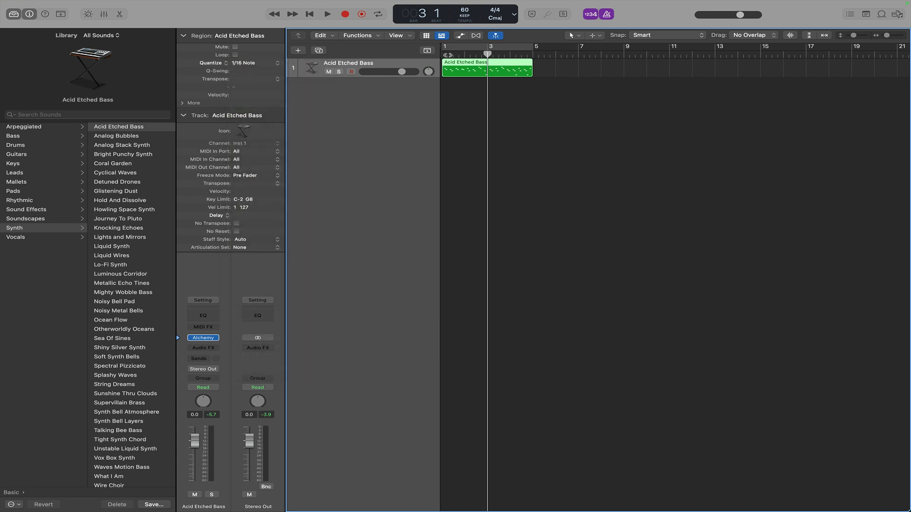
Set the tempo to 120 and play the region from the beginning.
left_click(445, 55)
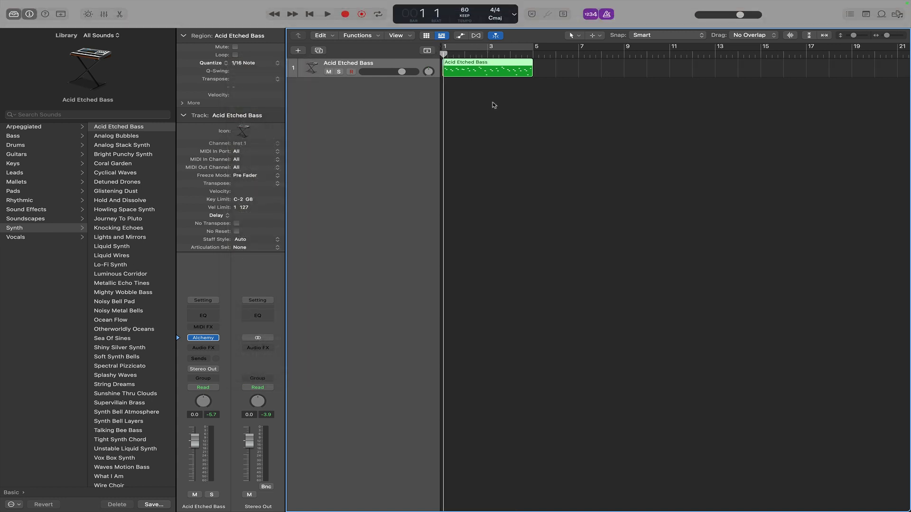
double_click(465, 10)
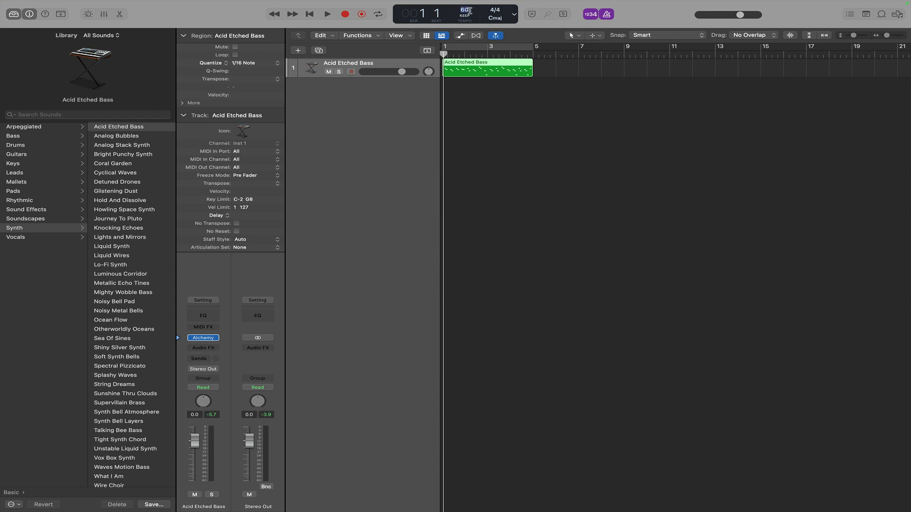
type("120")
left_click(327, 14)
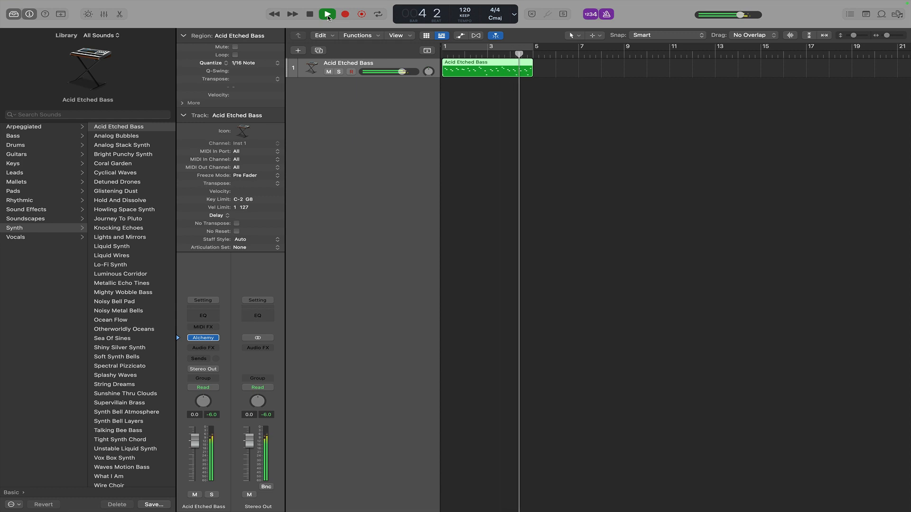
left_click(327, 15)
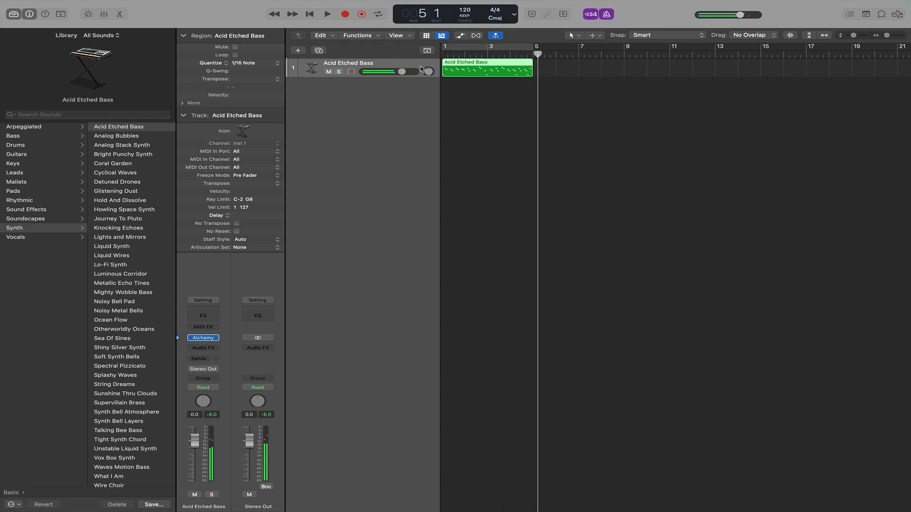
Duplicate the Acid Etched Bass track repeatedly until there are eight identical tracks.
left_click(887, 35)
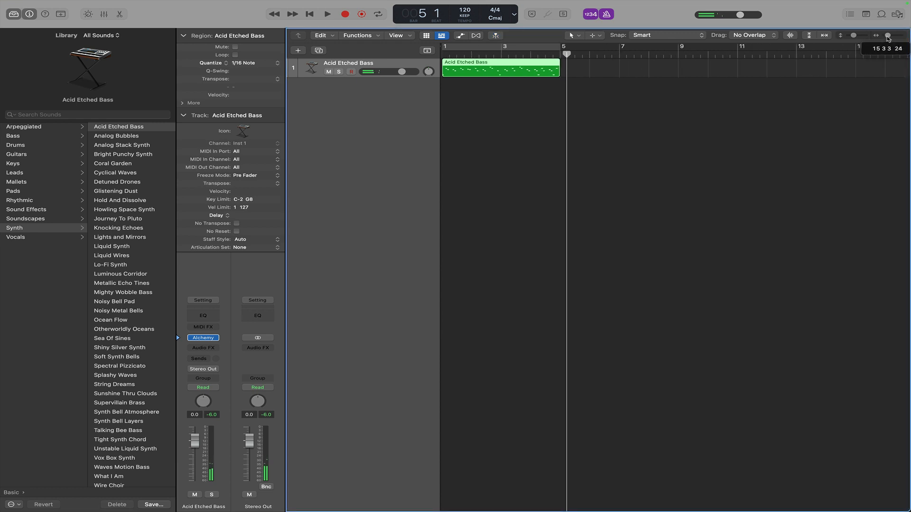
key("super+d")
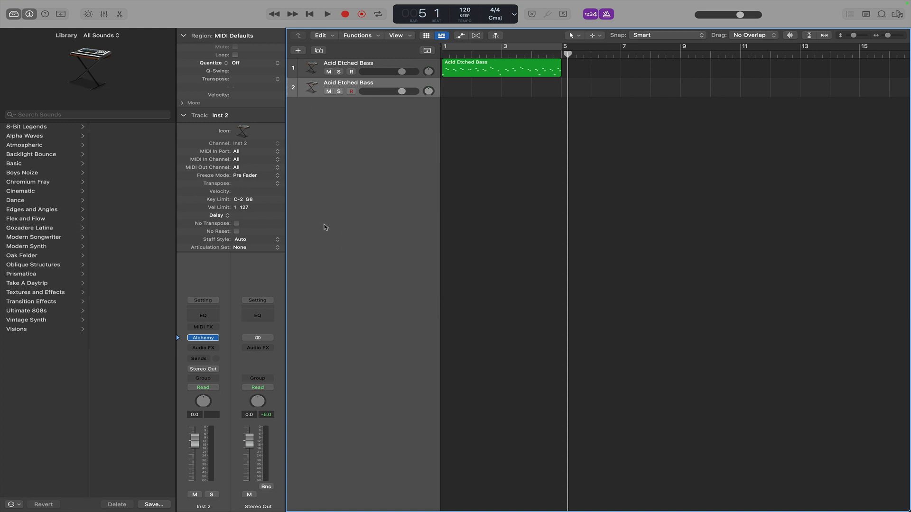
key("super+d")
key("super+d")
key("super+d")
key("super+d")
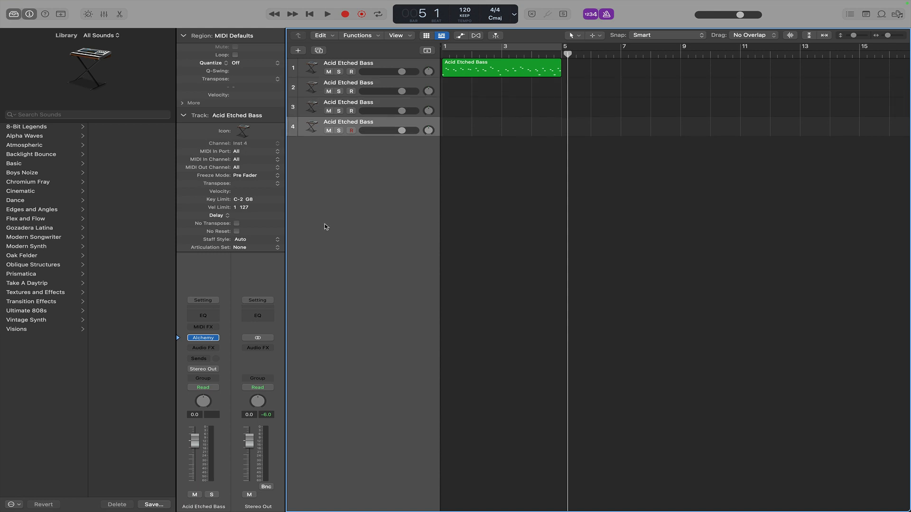
key("super+d")
key("super+d")
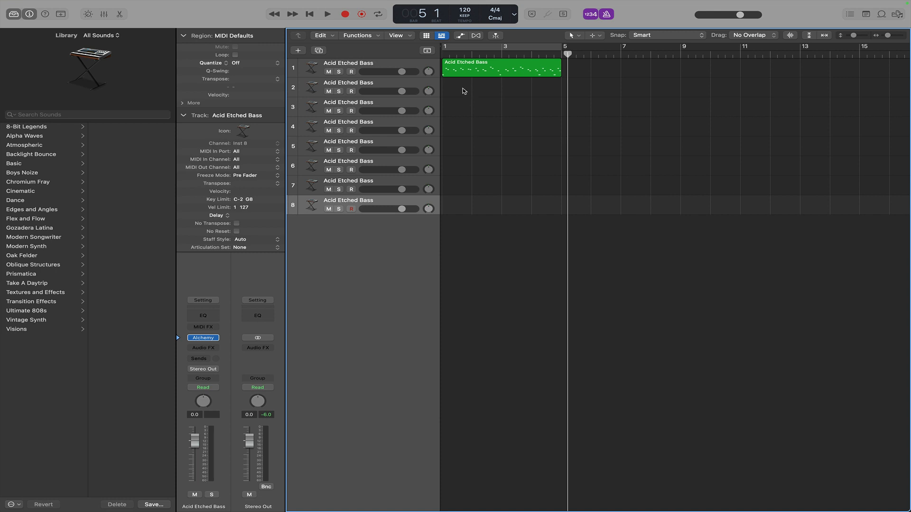
Slice the recorded region into equal short segments with the Scissors tool.
left_click(574, 37)
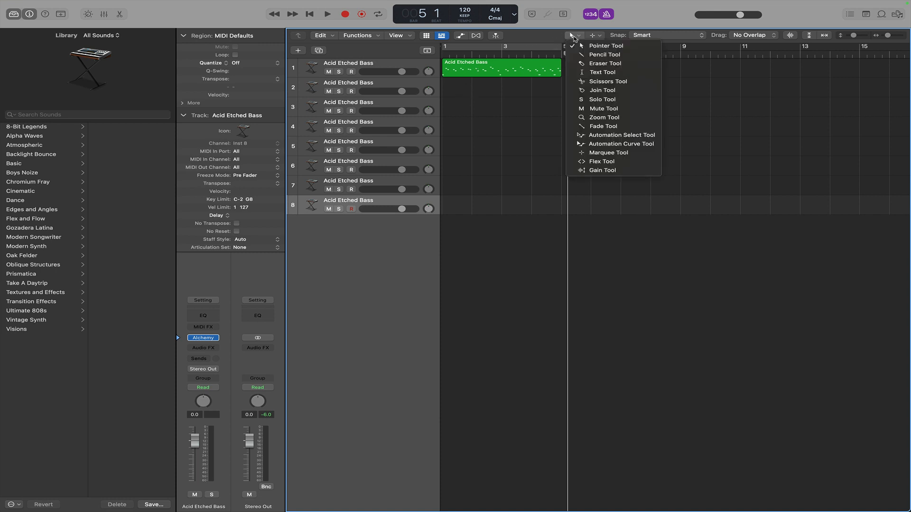
left_click(583, 82)
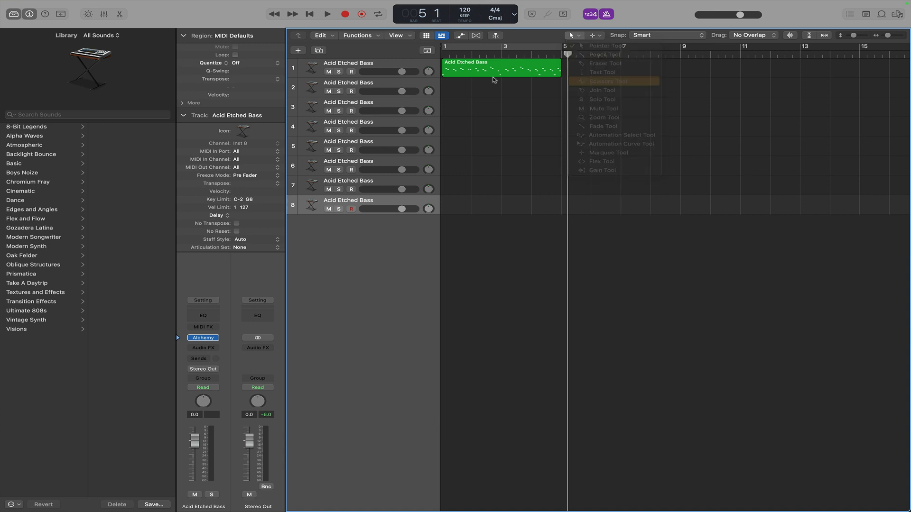
left_click(452, 67, "alt")
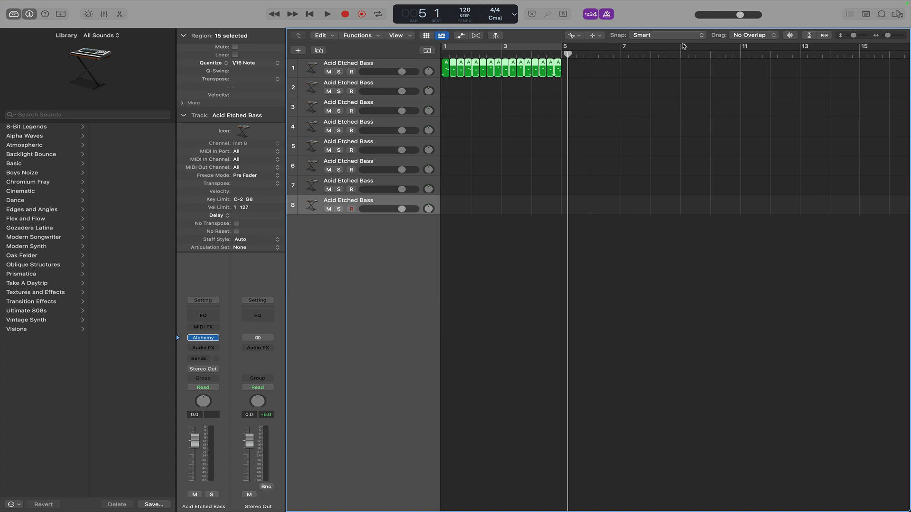
Switch back to the Pointer tool and deselect the slices.
left_click_drag(888, 35, 890, 36)
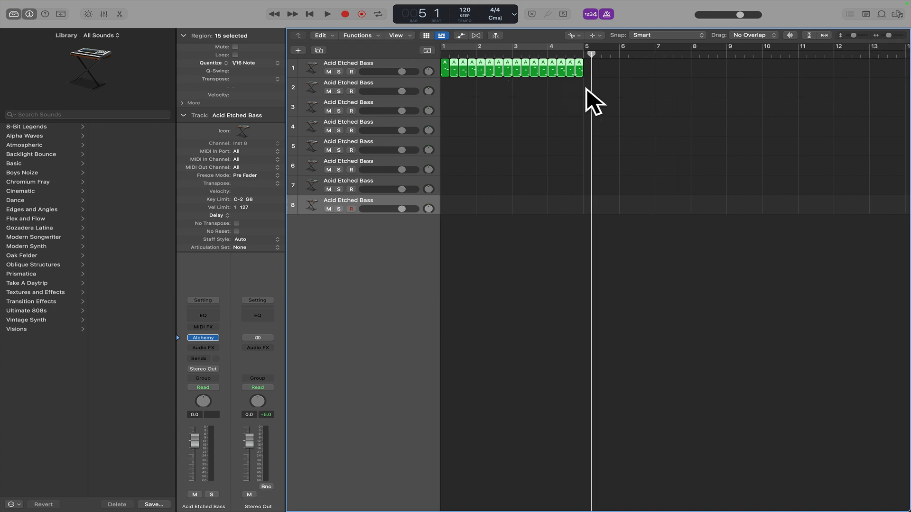
left_click(574, 36)
left_click(586, 43)
left_click(470, 112)
scroll(474, 107, "left", 1)
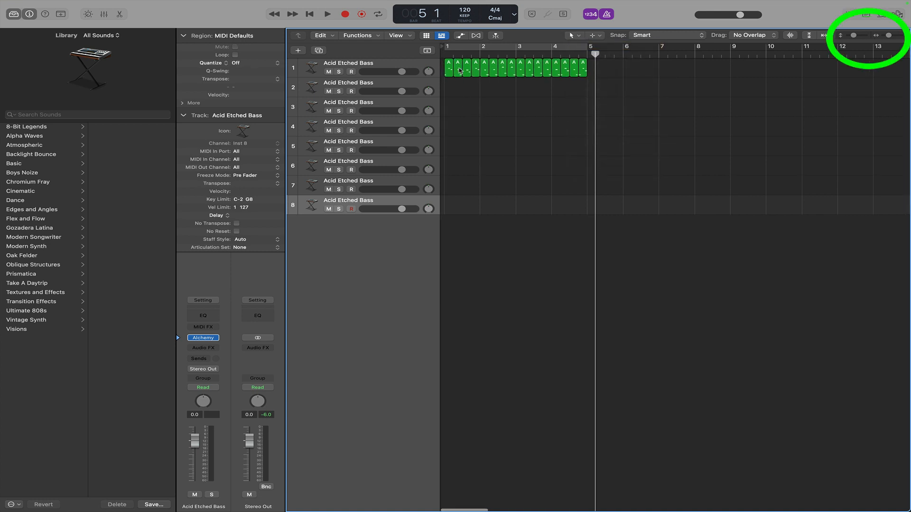
Move the slices down onto tracks 2 to 8, forming two diagonal staircases across bars 1 to 5.
left_click_drag(458, 70, 475, 126)
left_click_drag(484, 69, 494, 166)
left_click_drag(506, 72, 504, 186)
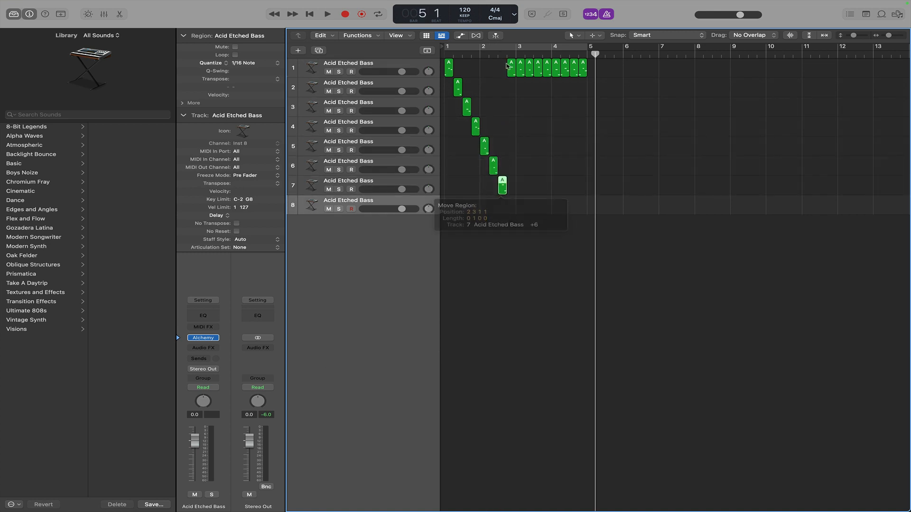
left_click_drag(512, 69, 512, 206)
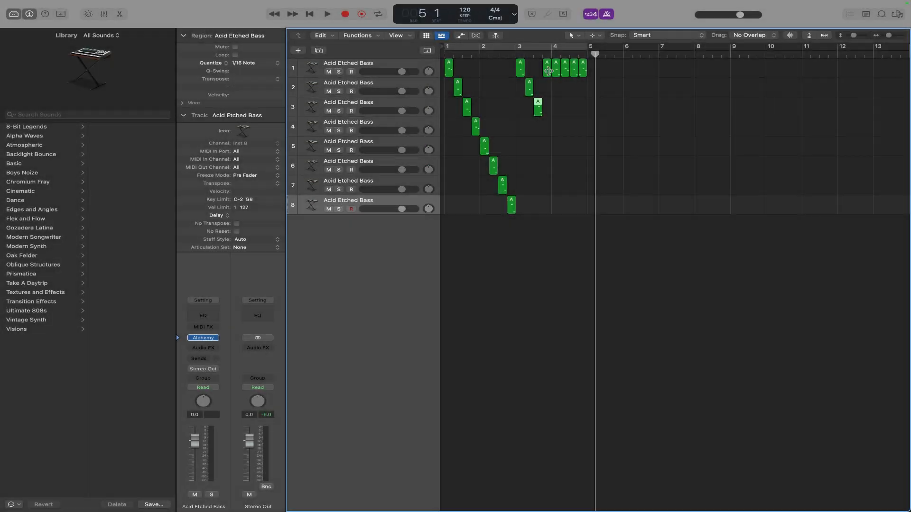
left_click_drag(556, 69, 566, 166)
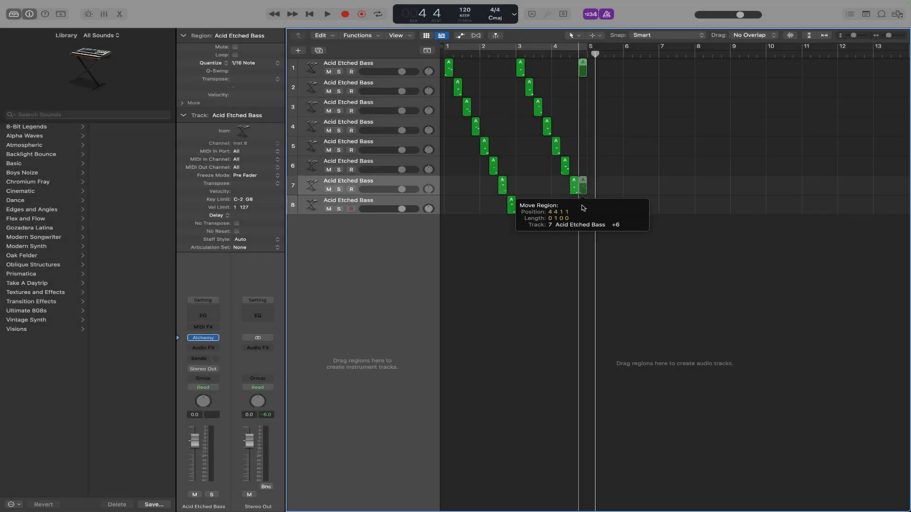
left_click_drag(565, 189, 564, 197)
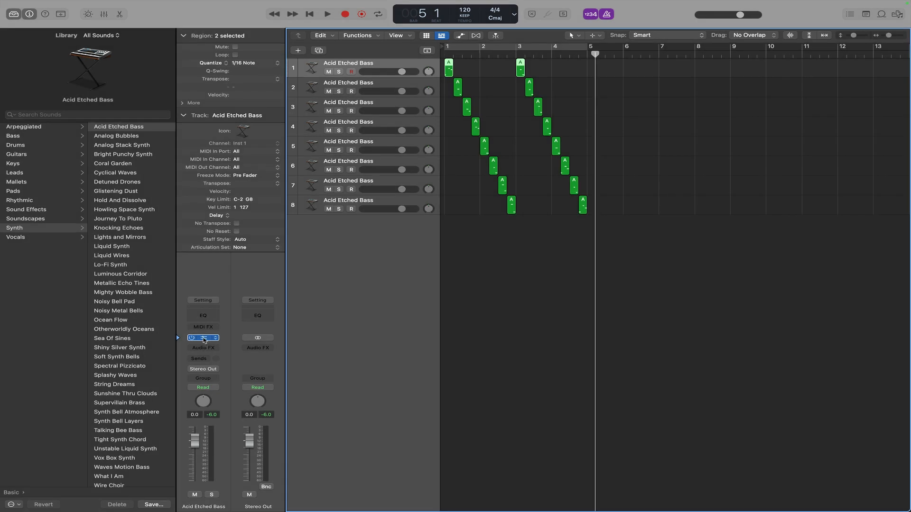
Select track 2, open its Alchemy plug-in and choose the Overdriven Modulation performance preset.
left_click(204, 339)
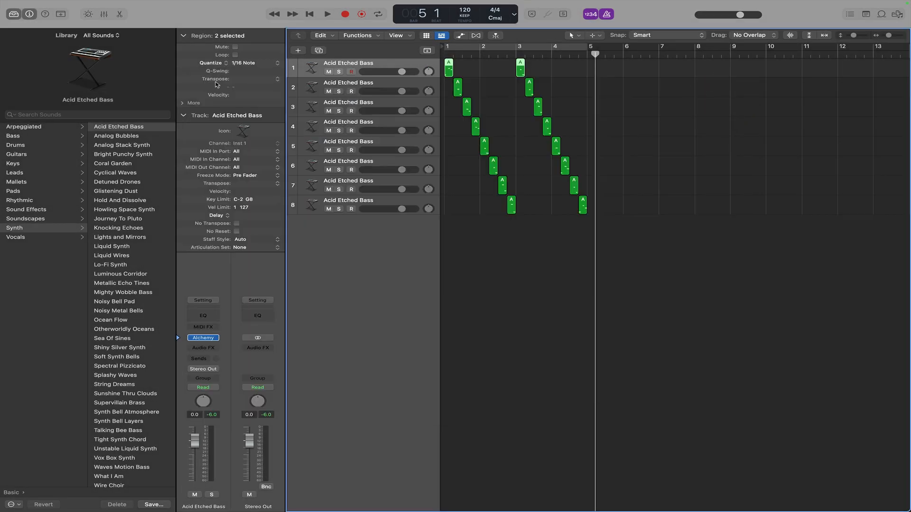
left_click(199, 78)
left_click(348, 84)
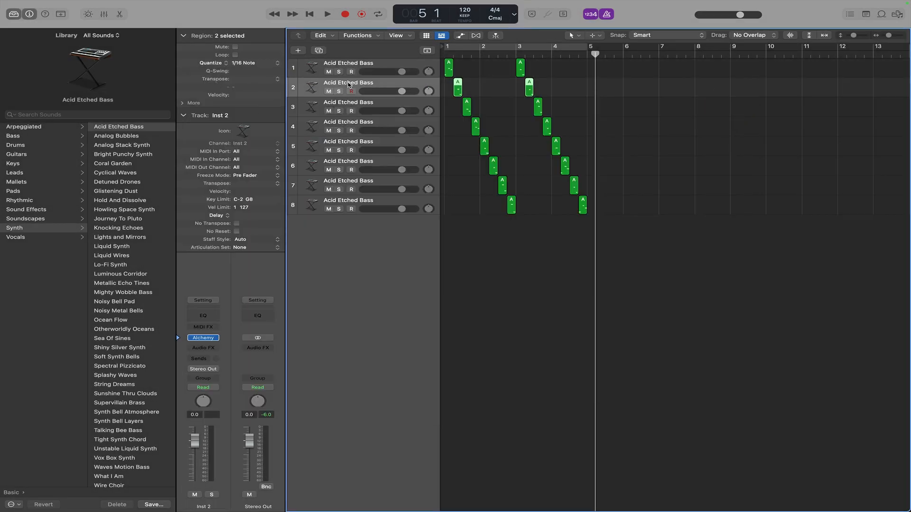
left_click(204, 338)
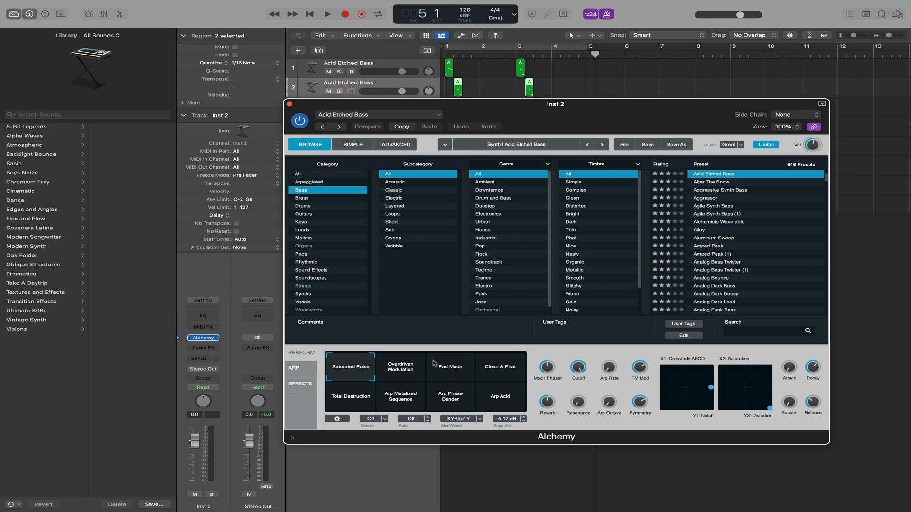
left_click(409, 366)
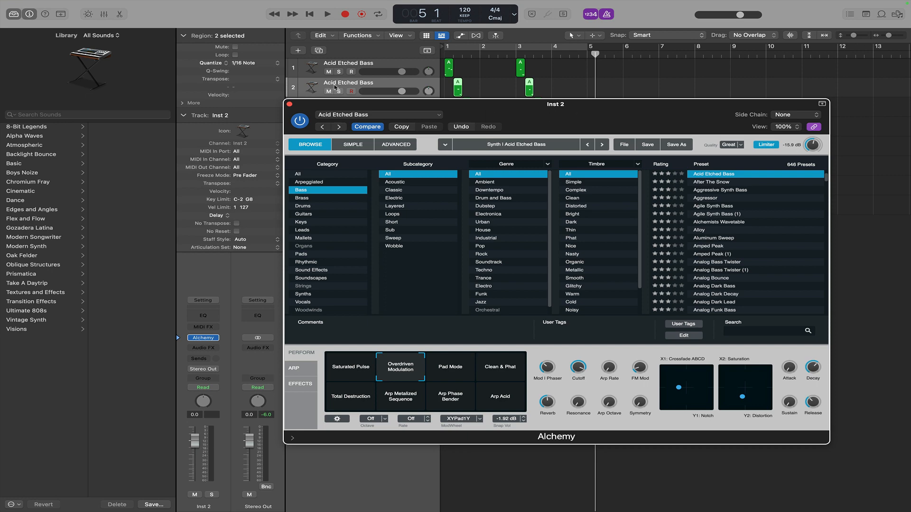
Open the Alchemy plug-in on track 3 and choose the Pad Mode performance preset.
left_click(289, 104)
left_click(340, 107)
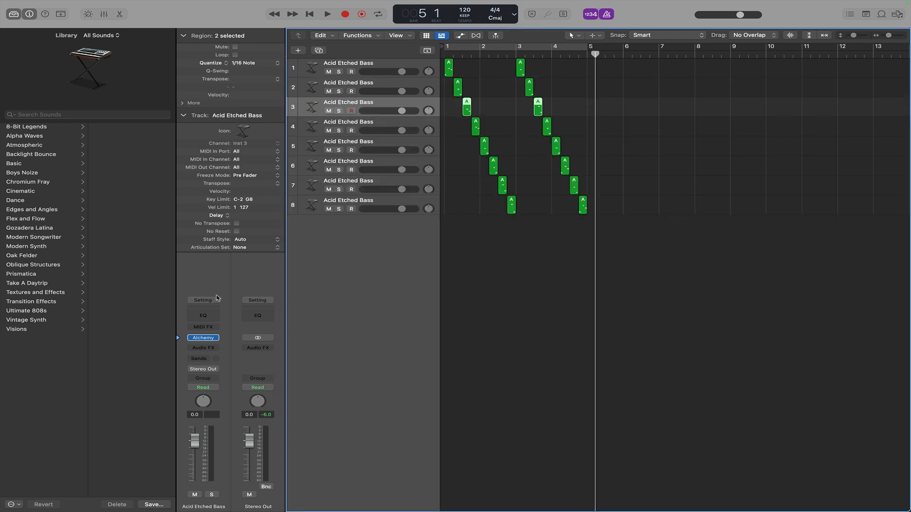
left_click(204, 340)
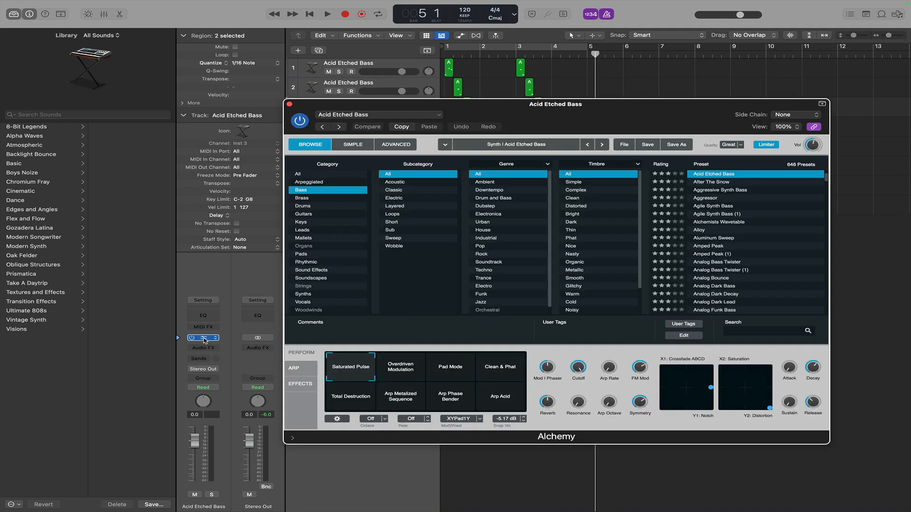
left_click_drag(632, 104, 692, 84)
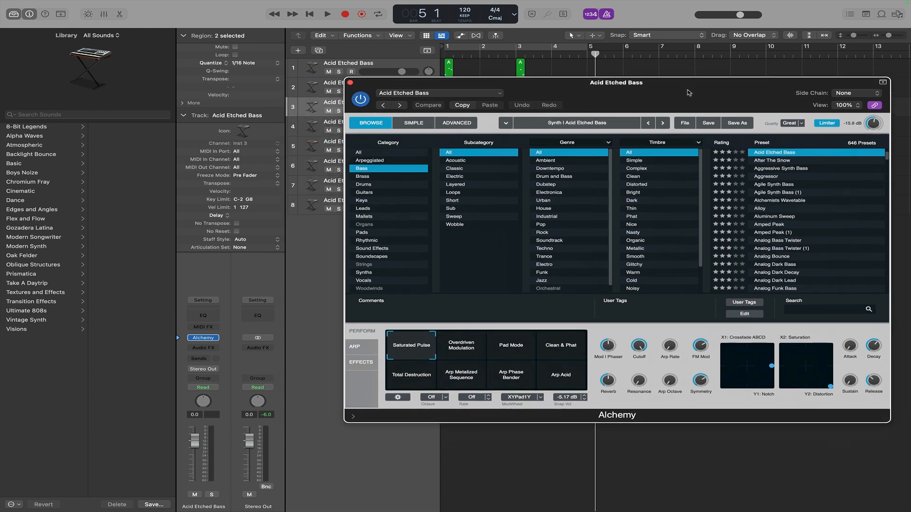
left_click(511, 348)
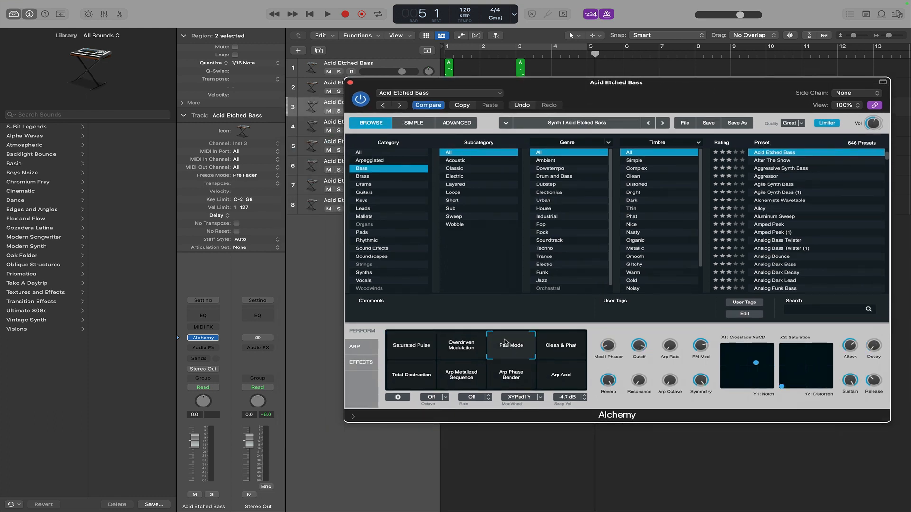
Select track 4 and choose the Clean & Phat performance preset in Alchemy.
left_click(331, 125)
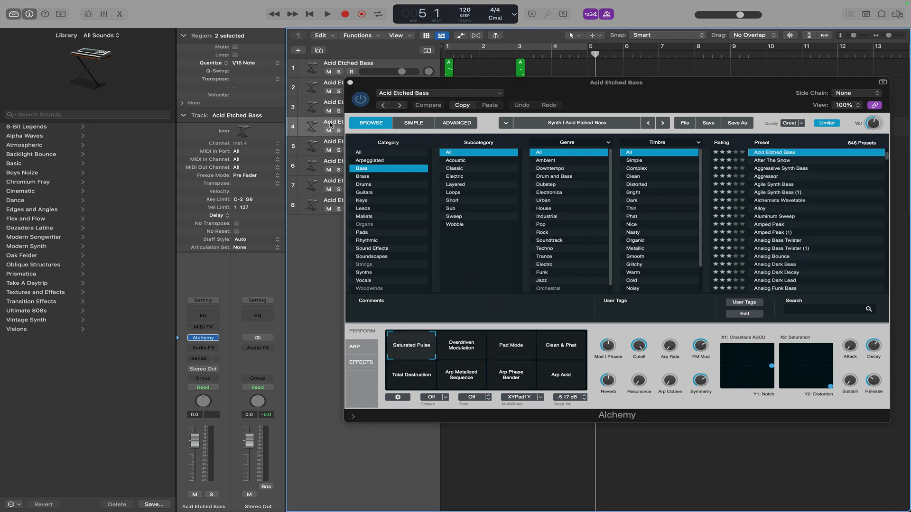
left_click(549, 340)
Select track 5 and choose the Total Destruction performance preset in Alchemy.
left_click(335, 145)
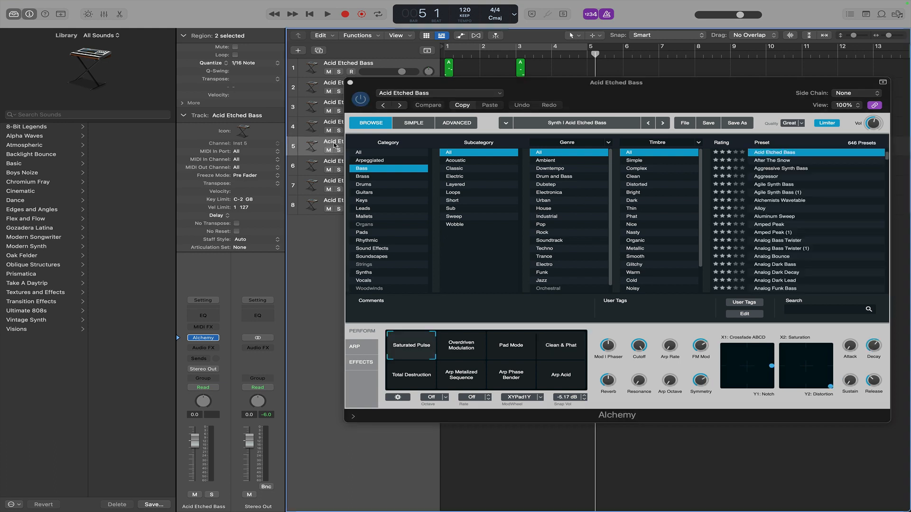
left_click(410, 376)
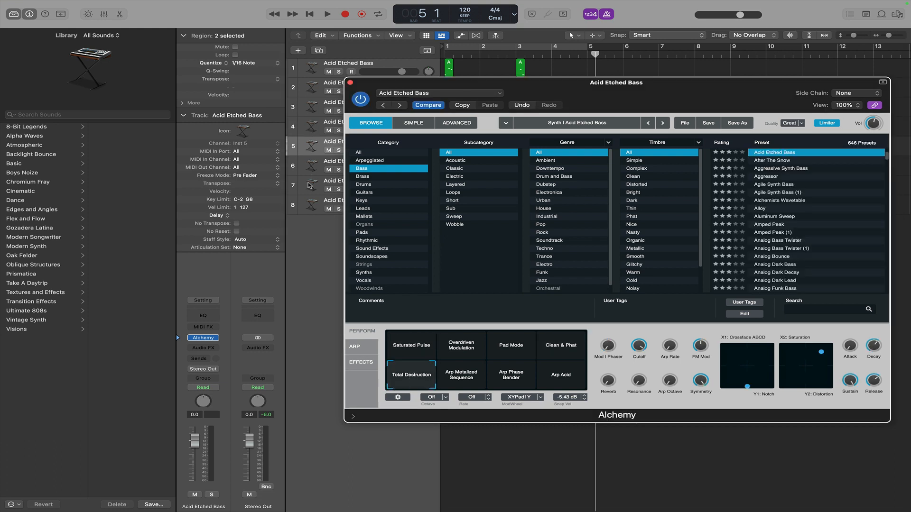
Assign the Arp Metalized Sequence performance preset to track 6 and Arp Phase Bender to track 7 in Alchemy.
left_click(326, 166)
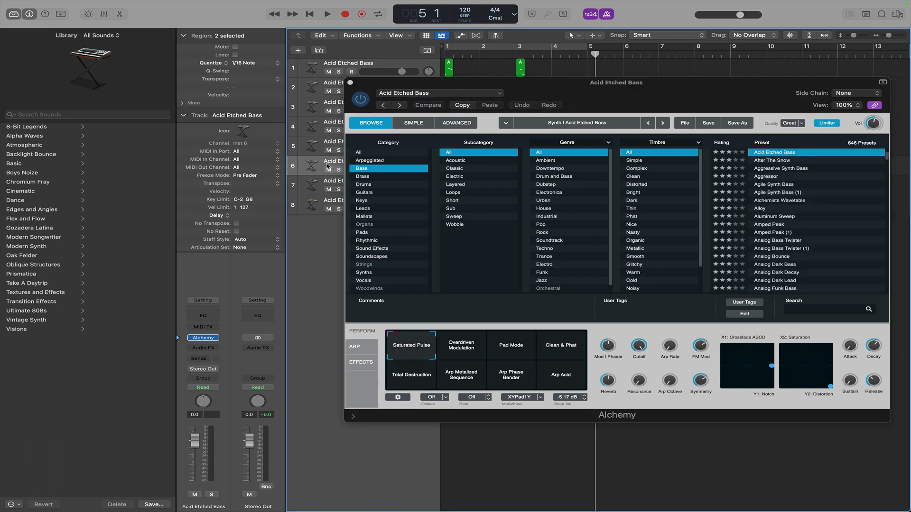
left_click(448, 370)
left_click(326, 184)
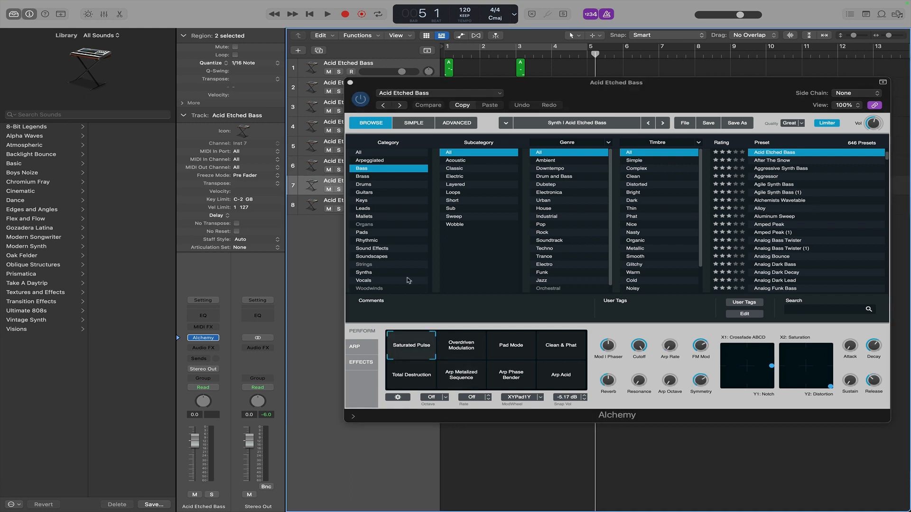
left_click(497, 383)
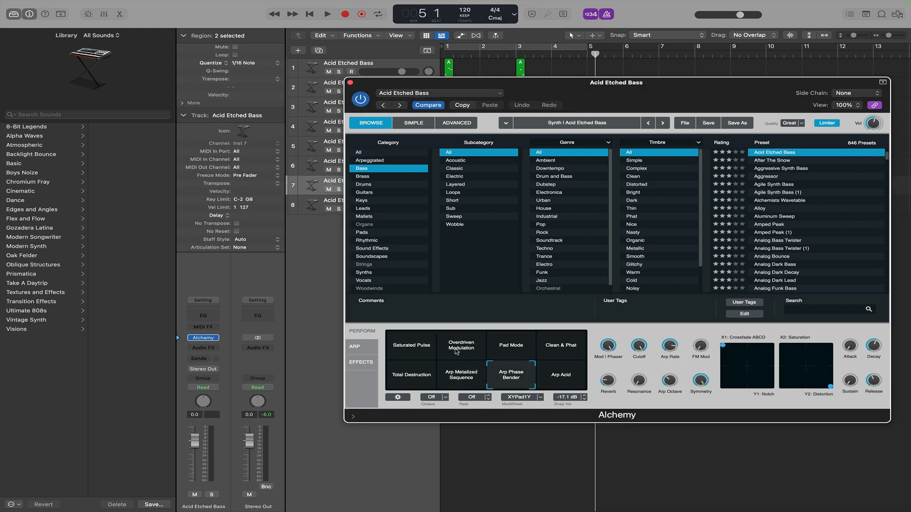
Select track 8, choose the Arp Acid performance preset in Alchemy, and close the plug-in window.
left_click(325, 205)
left_click(550, 377)
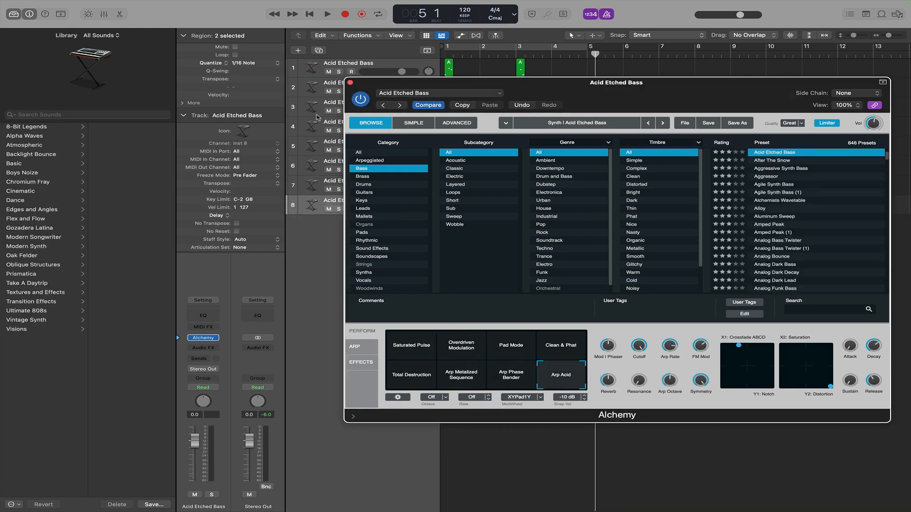
left_click(351, 82)
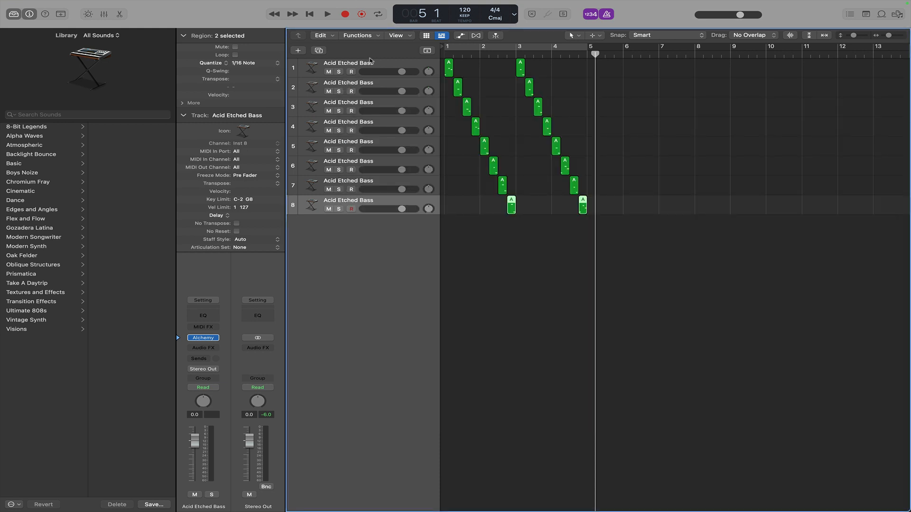
Play the eight-track pattern from the beginning to audition it, then stop playback.
left_click(309, 15)
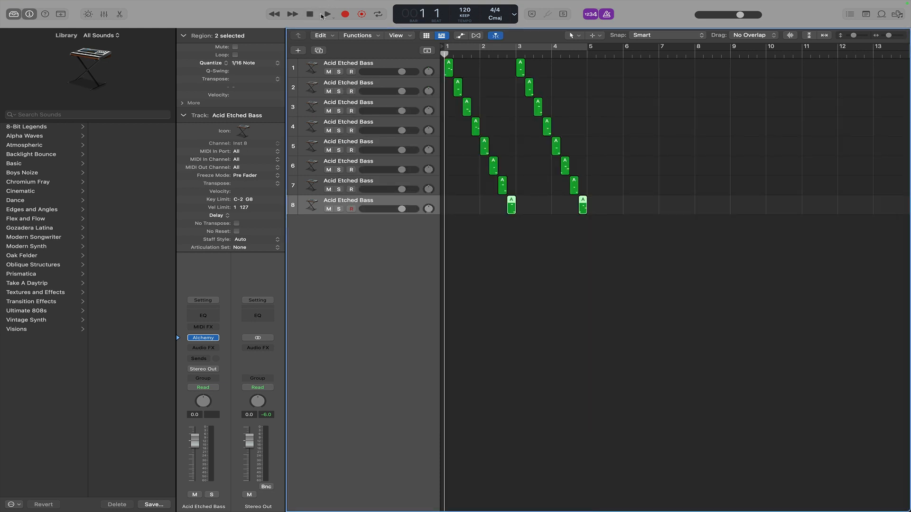
left_click(327, 14)
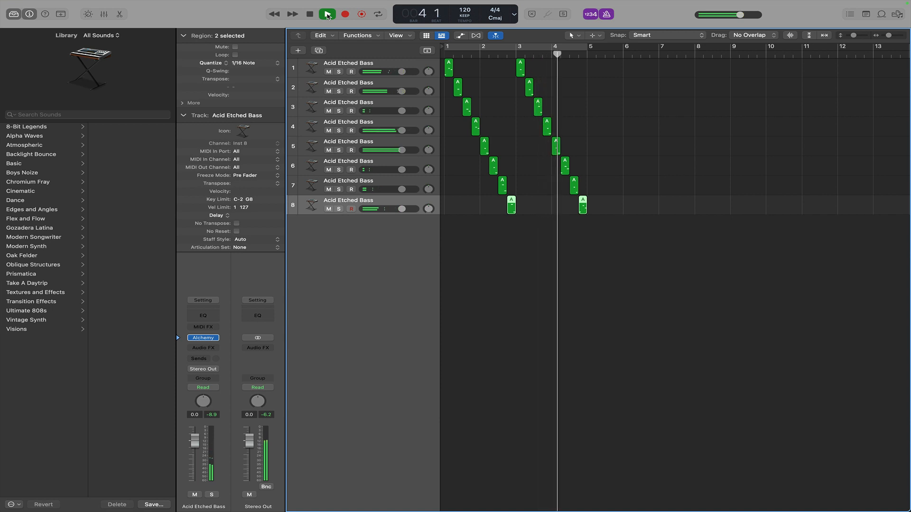
left_click(327, 15)
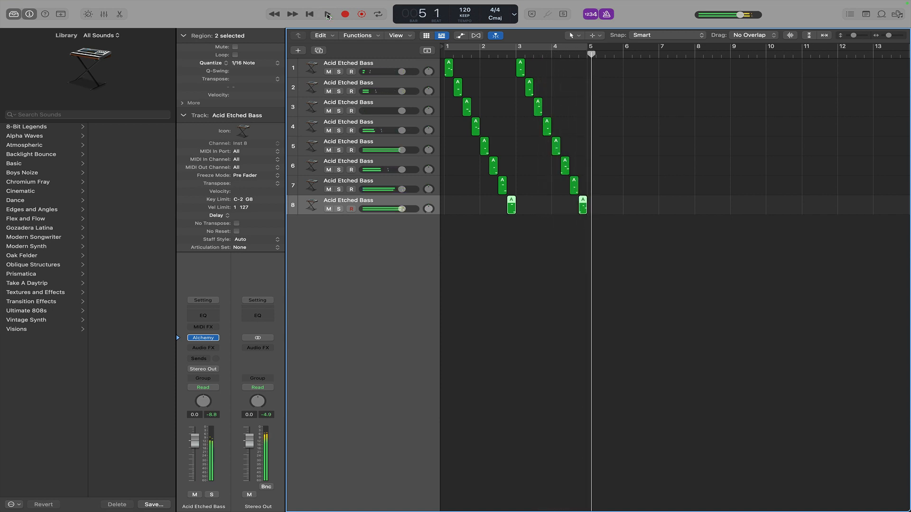
Select track 2 and audition it soloed from the start of the project.
left_click(454, 203)
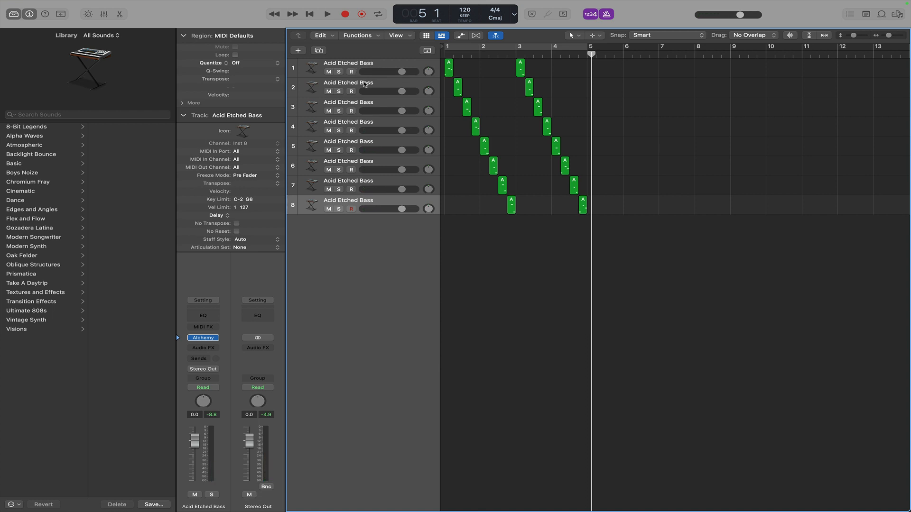
left_click(382, 83)
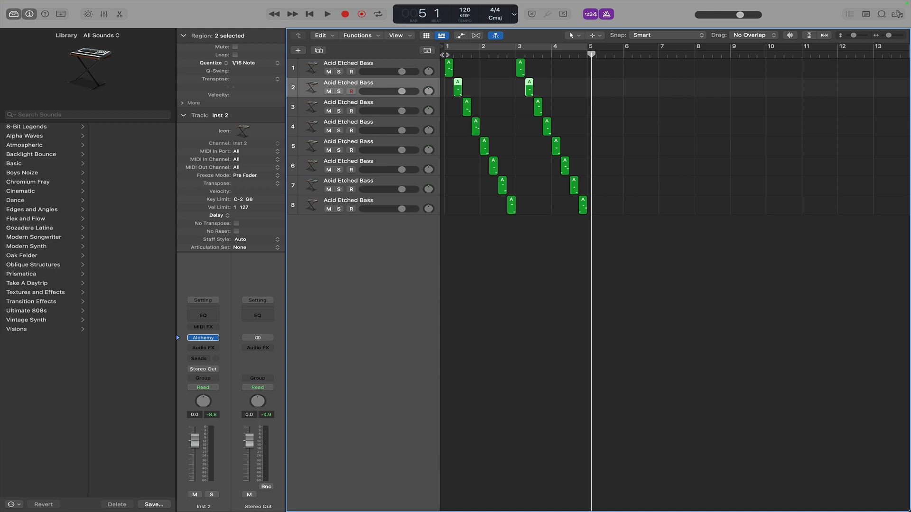
key("Return")
key("space")
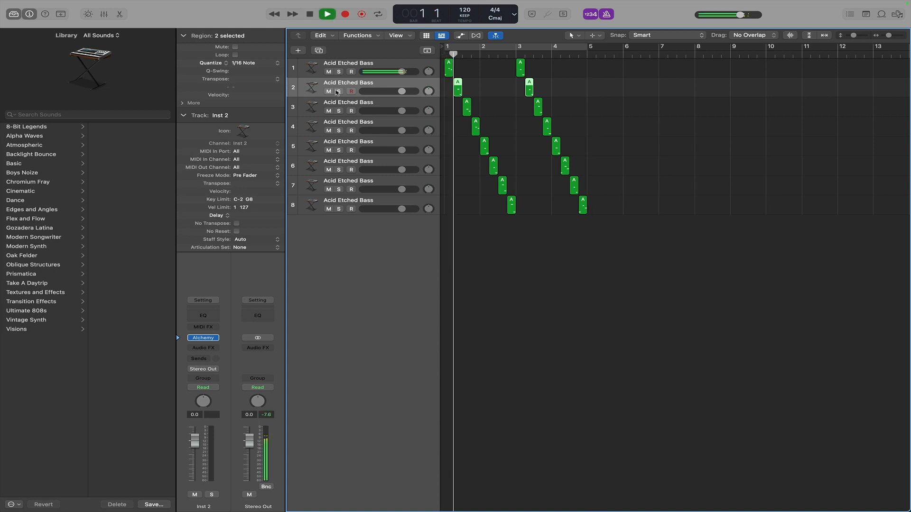
left_click(338, 91)
key("space")
left_click(338, 91)
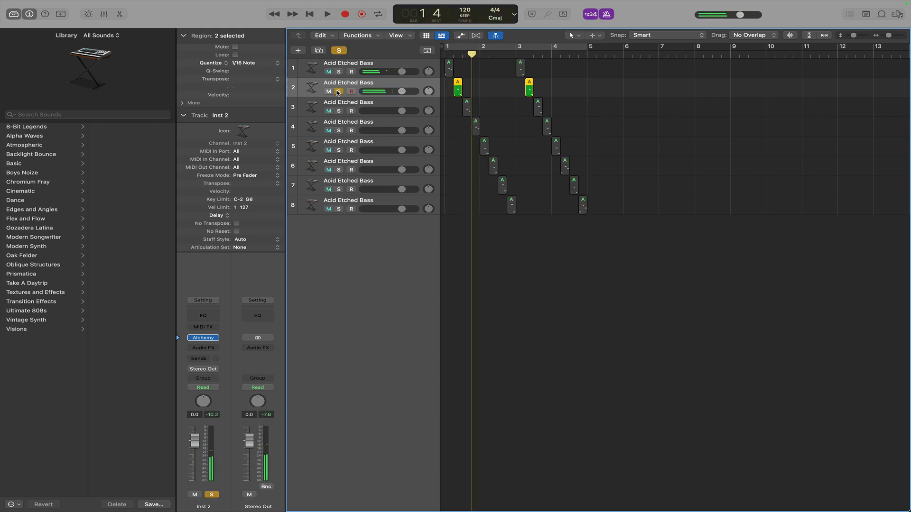
Solo track 3 instead and play its pattern from the start of bar 1.
left_click(338, 110)
left_click(454, 52)
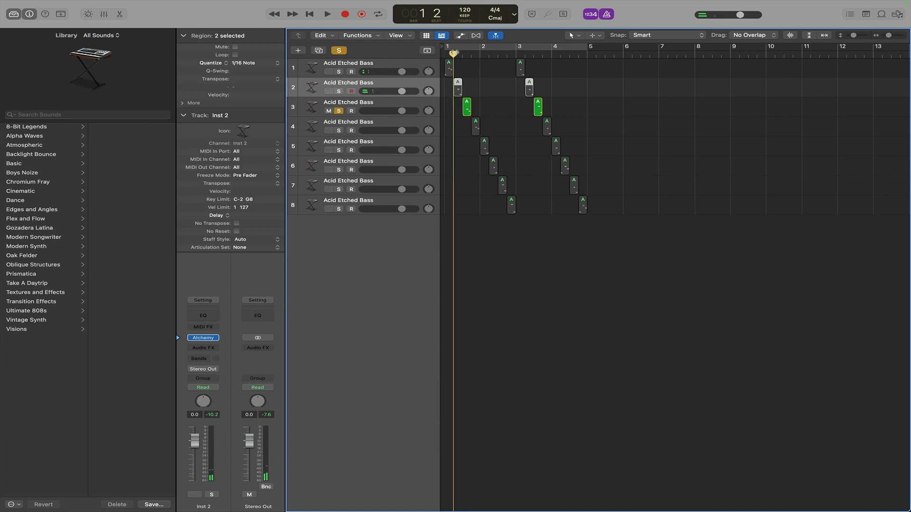
key("space")
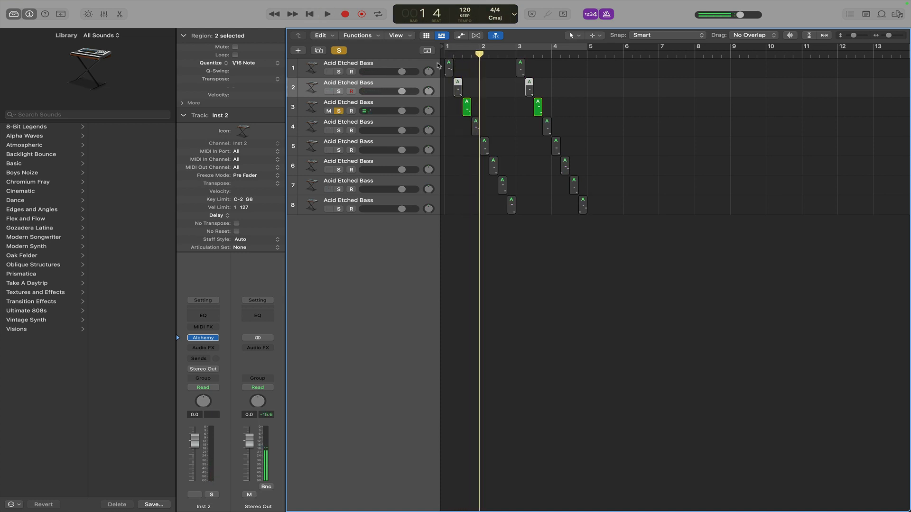
Open track 3's Alchemy plug-in and, while auditioning, raise its Sustain knob to about 88%.
left_click(394, 106)
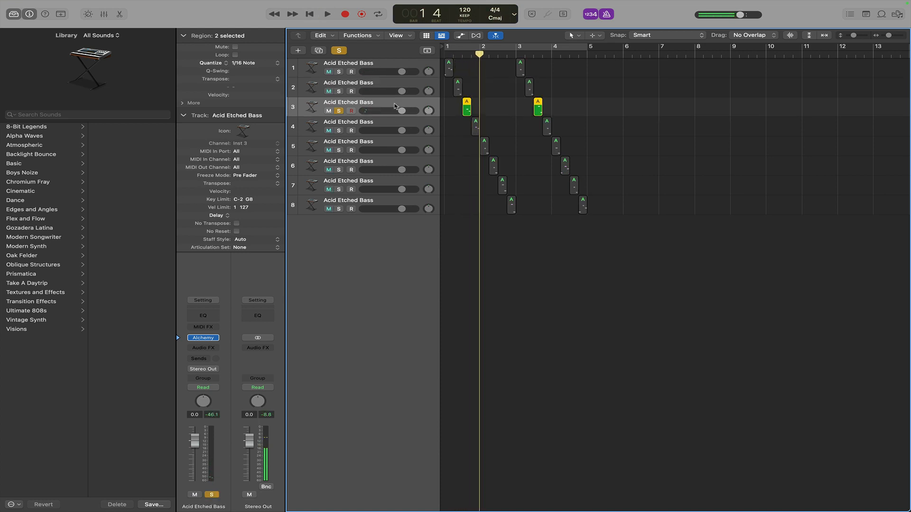
left_click(204, 339)
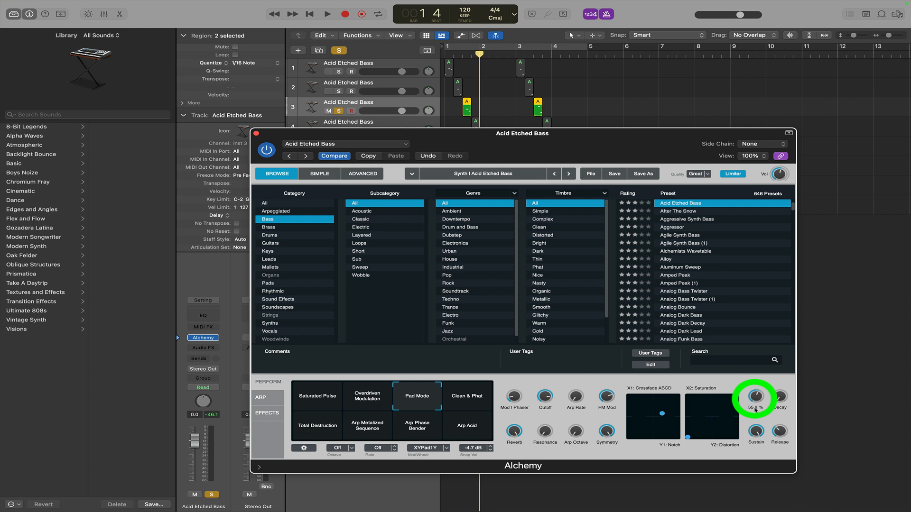
left_click(461, 55)
key("space")
key("space")
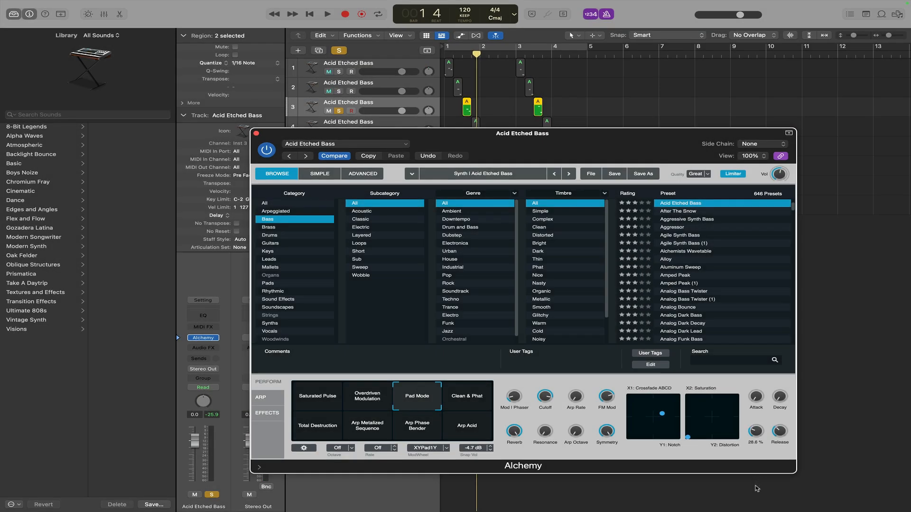
left_click(460, 56)
key("space")
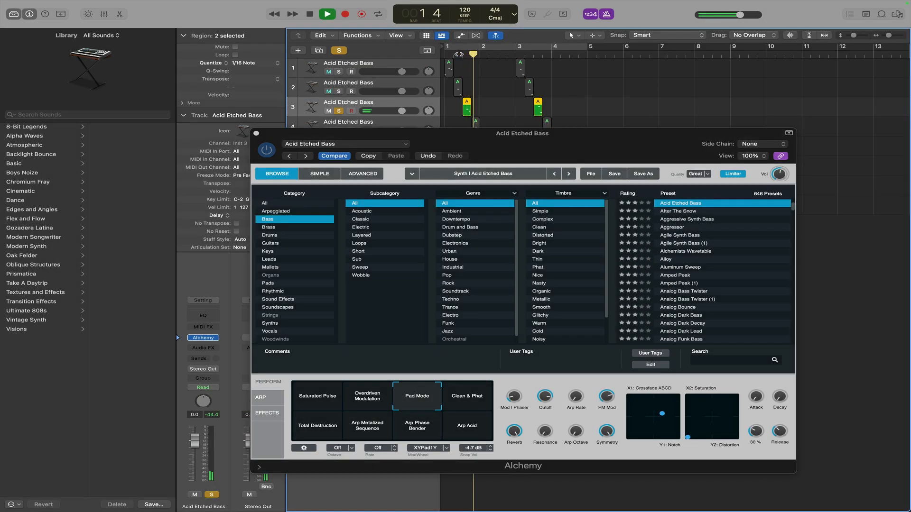
left_click_drag(757, 430, 757, 416)
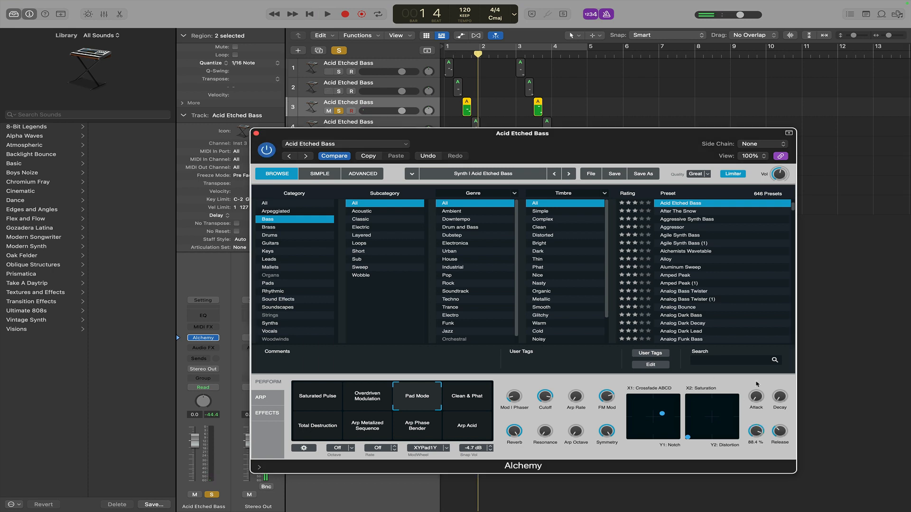
Lower track 3's Reverb knob in Alchemy to about 18% while auditioning the loop.
left_click(459, 57)
key("space")
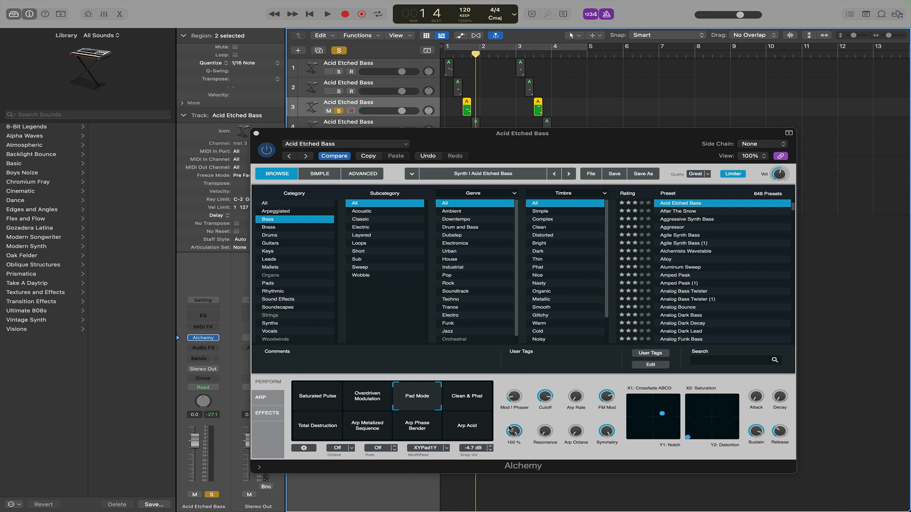
left_click_drag(510, 429, 514, 431)
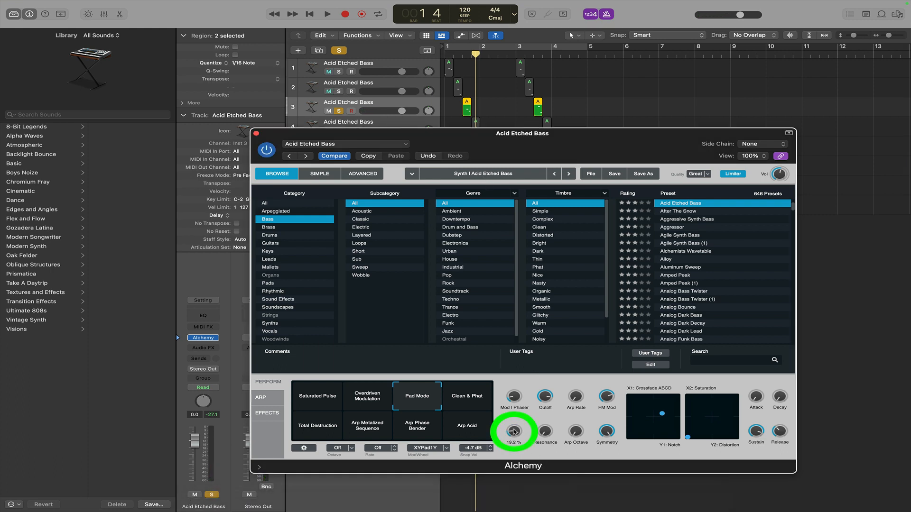
left_click(459, 57)
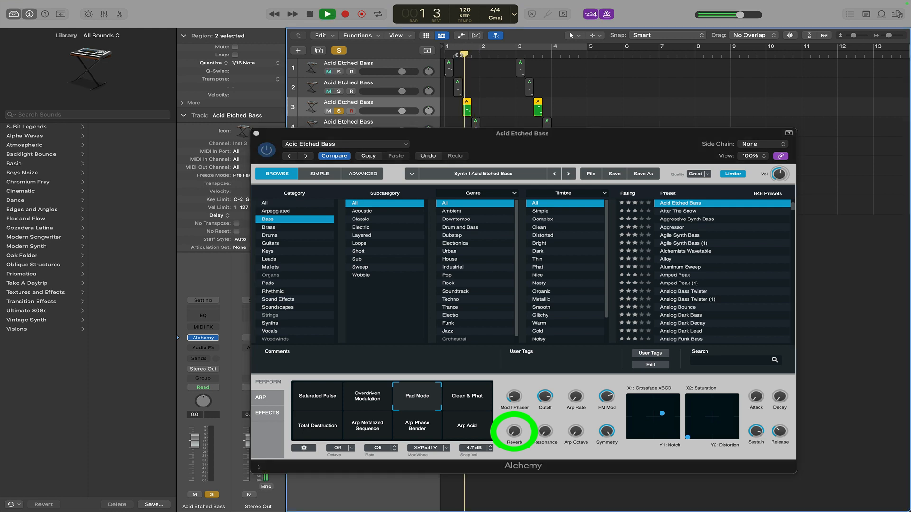
key("space")
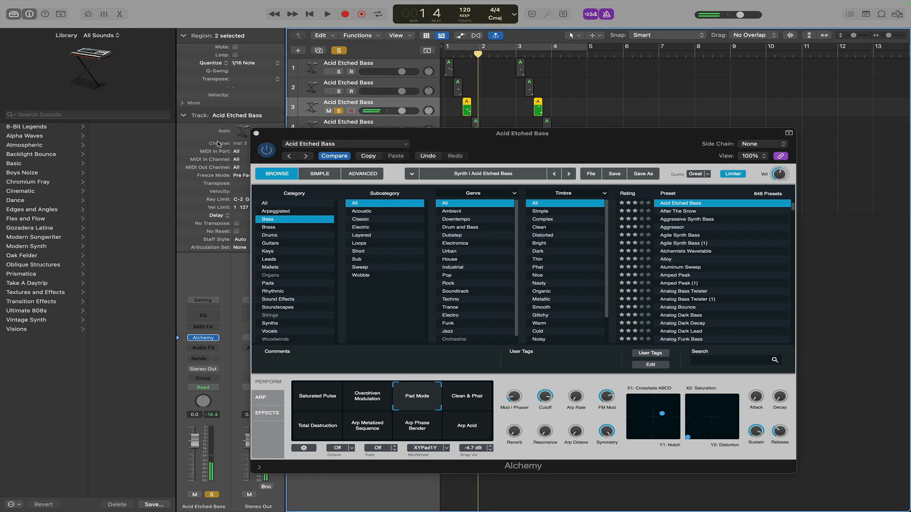
Close Alchemy, select track 4, clear track 3's solo, audition playback and briefly inspect track 4's Alchemy plug-in.
left_click(257, 134)
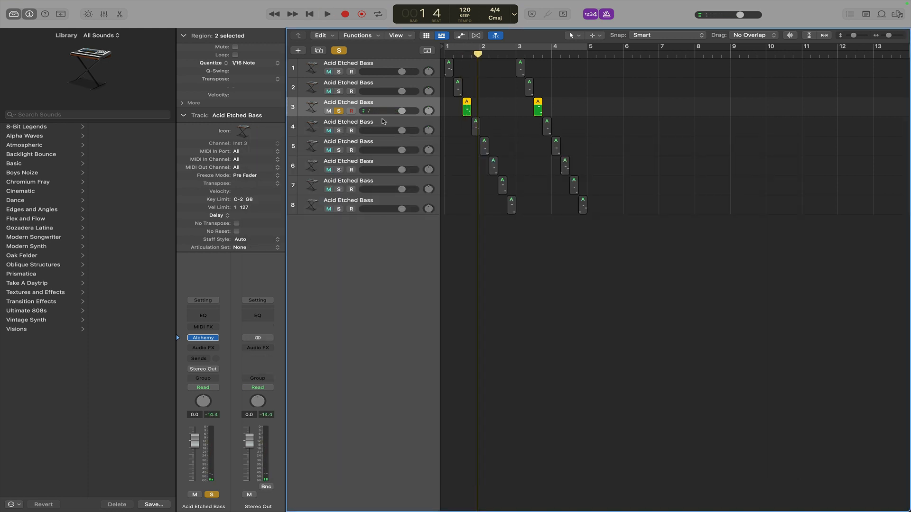
left_click(389, 122)
left_click(339, 112)
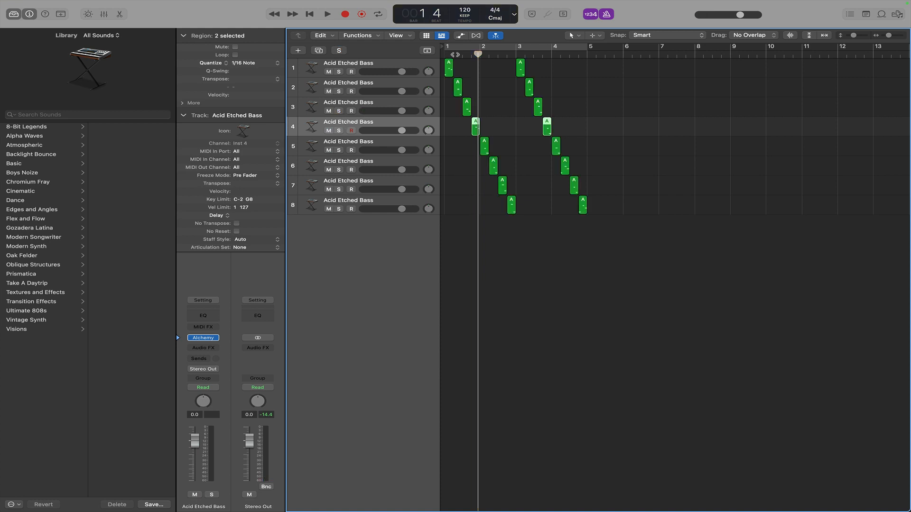
key("space")
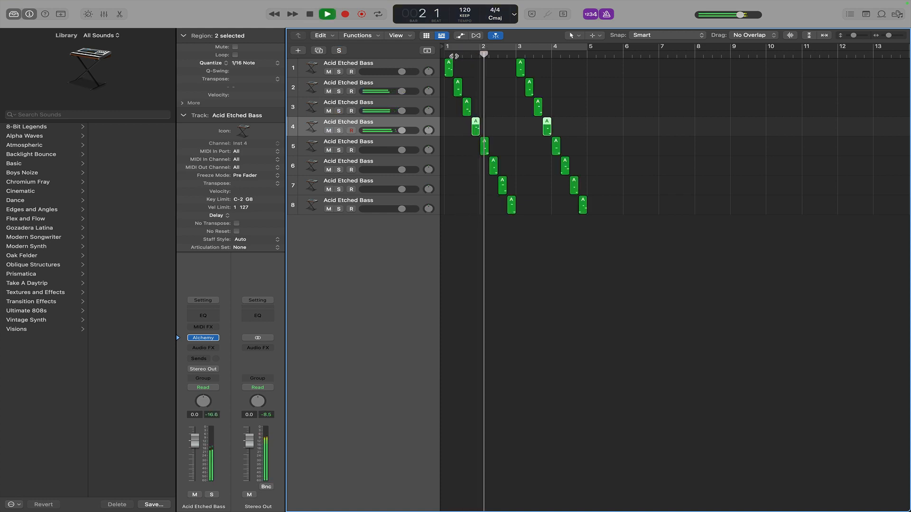
key("space")
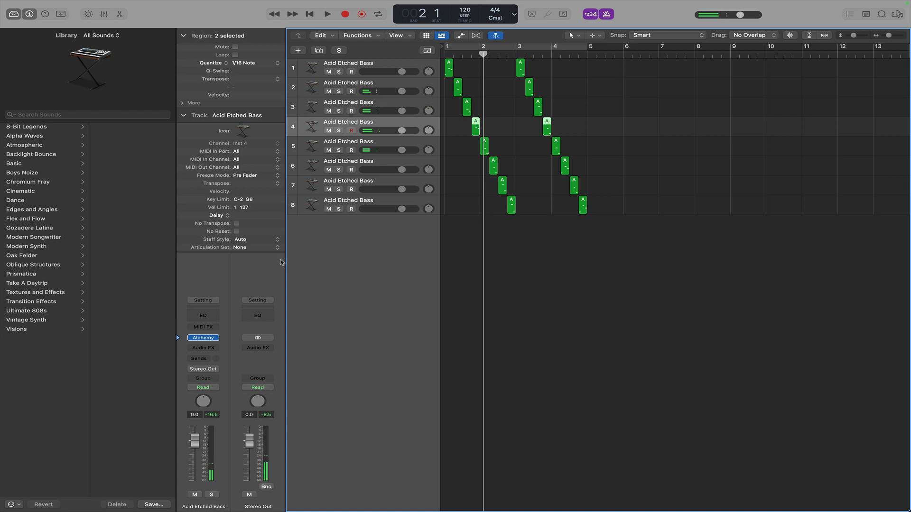
left_click(204, 338)
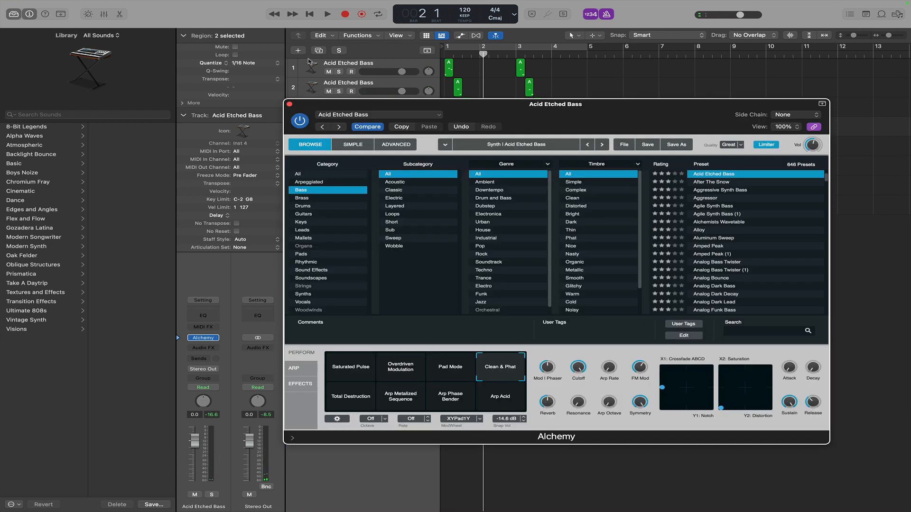
left_click(289, 104)
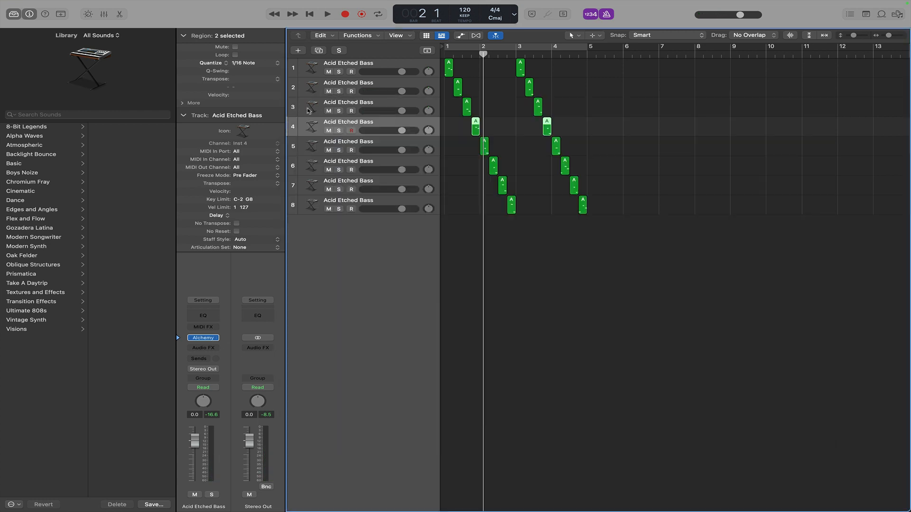
Select track 5, solo it and audition its pattern.
left_click(382, 144)
key("space")
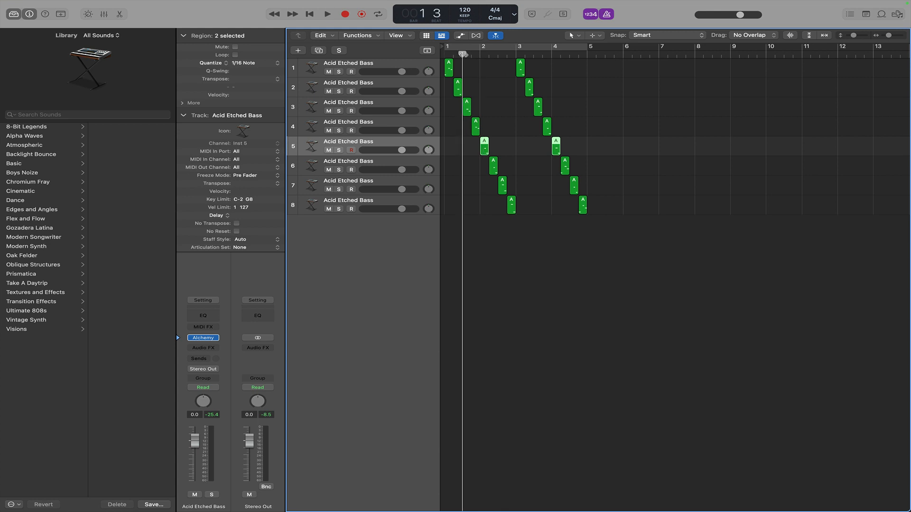
key("space")
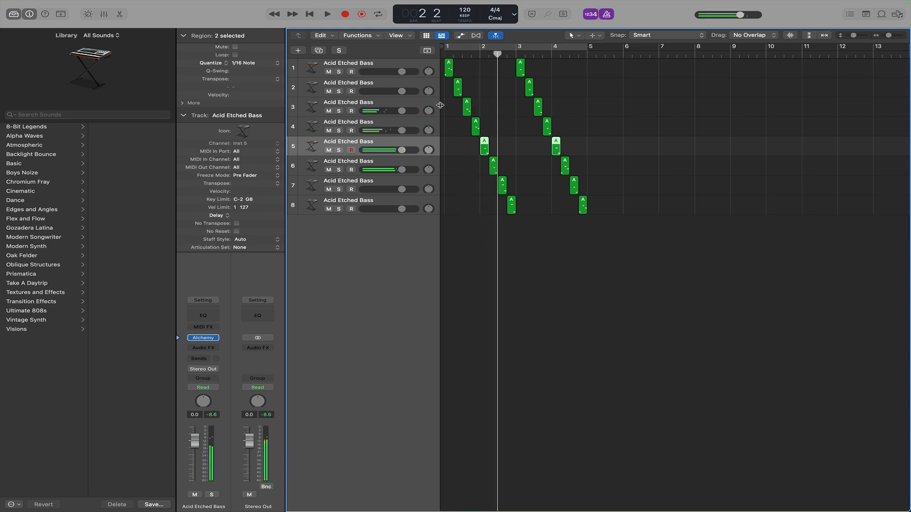
left_click(339, 150)
key("space")
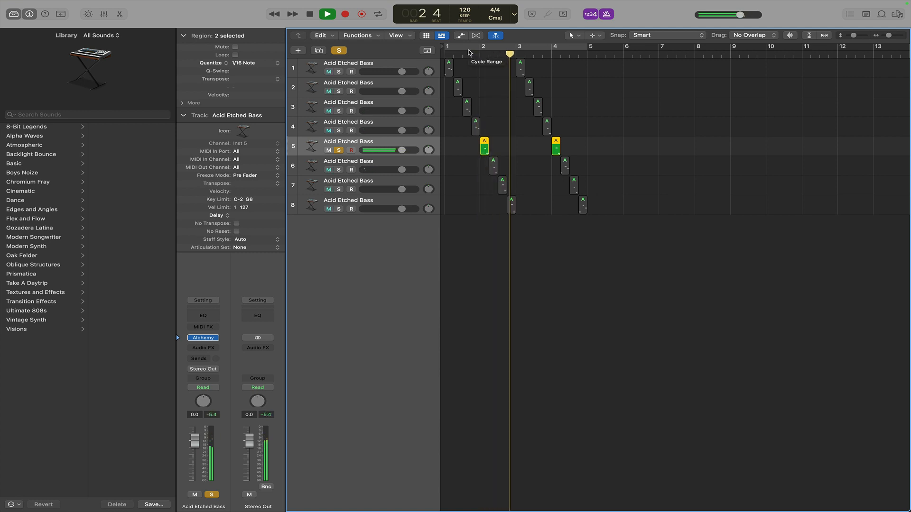
key("space")
Audition track 5 with its Alchemy plug-in open, then move the solo from track 5 to track 6.
left_click(204, 338)
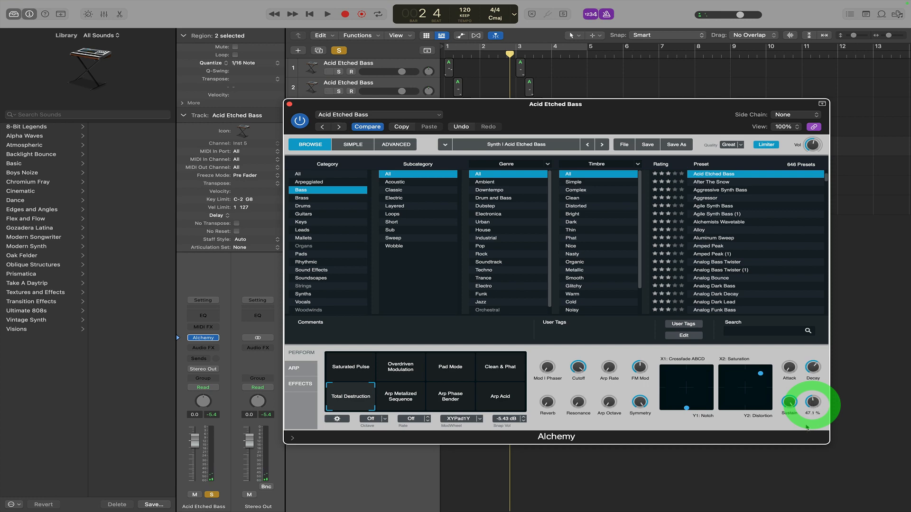
left_click(476, 53)
key("space")
left_click_drag(484, 107, 494, 247)
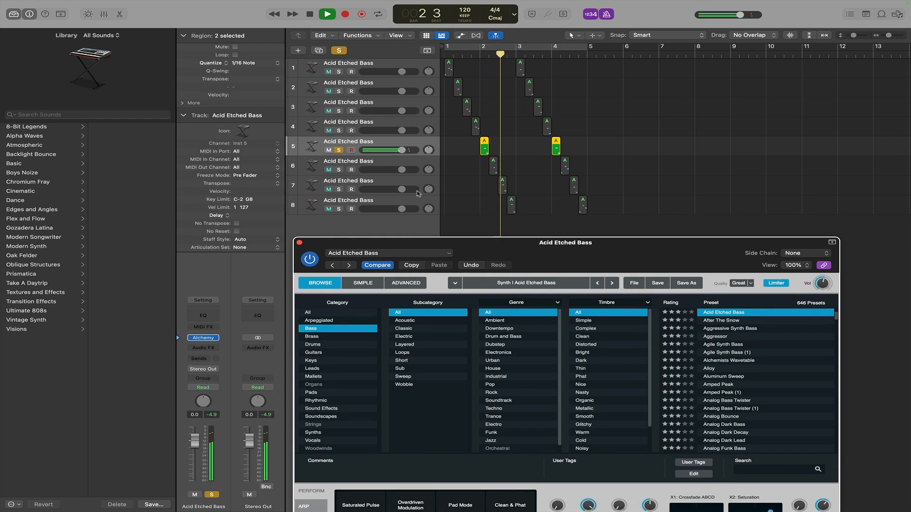
key("space")
left_click(338, 150)
left_click(339, 170)
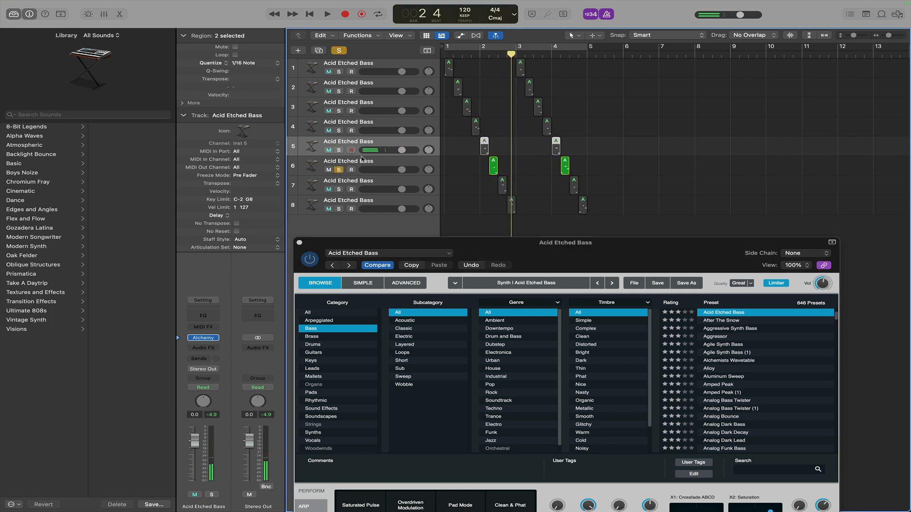
Audition track 6's solo pattern from bar 2, then clear track 6's solo.
left_click(362, 161)
left_click(471, 54)
key("space")
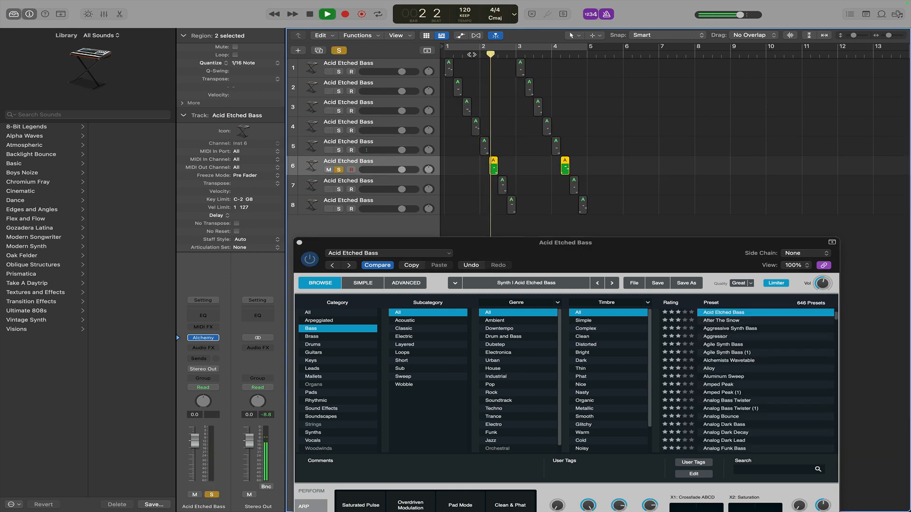
key("space")
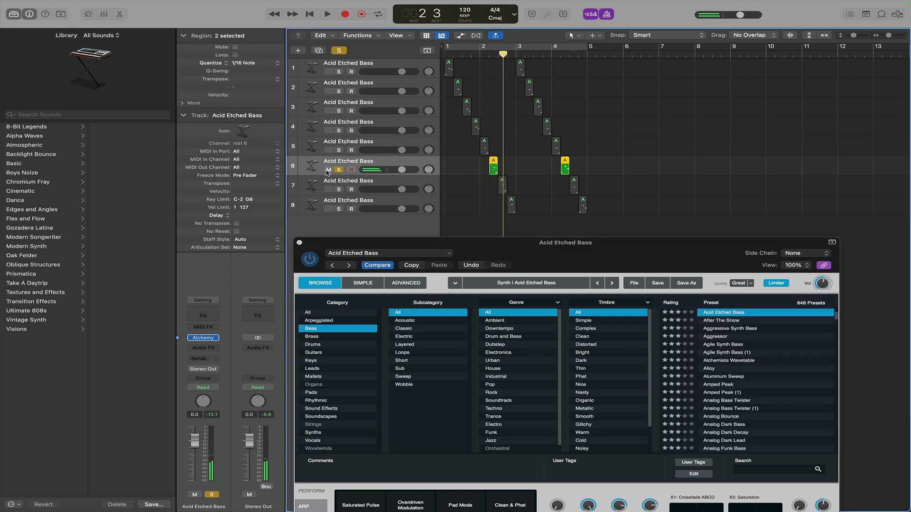
left_click(339, 169)
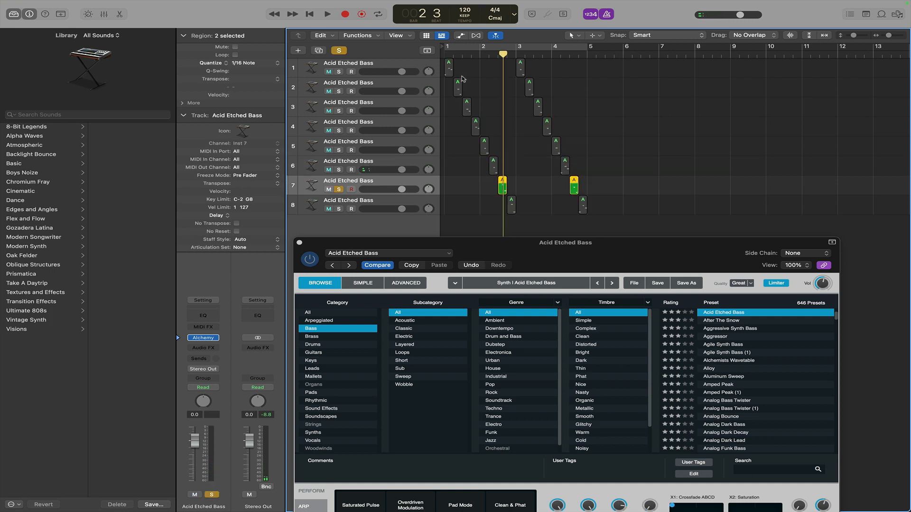
Solo track 7, audition its pattern from bar 2, and clear its solo again.
left_click(339, 189)
left_click(488, 55)
key("space")
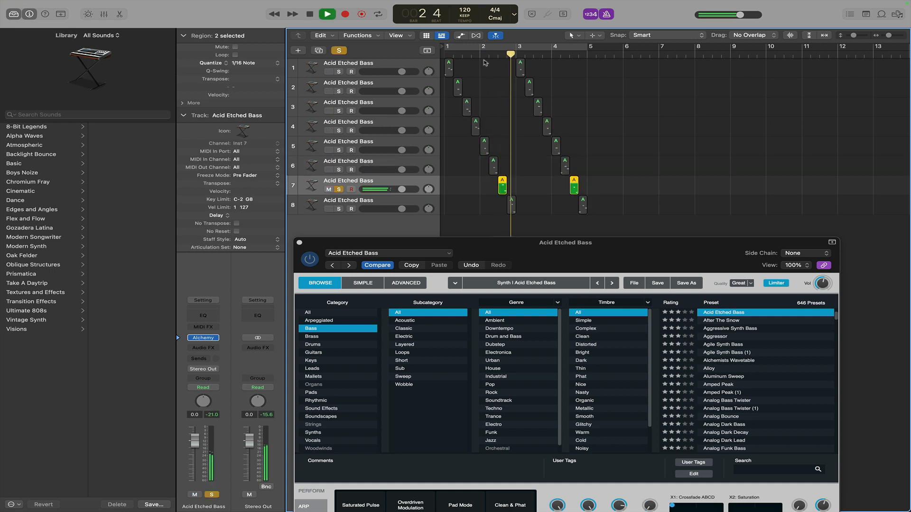
key("space")
left_click(339, 190)
Solo track 8, audition its pattern from bar 2, and clear its solo again.
left_click(339, 208)
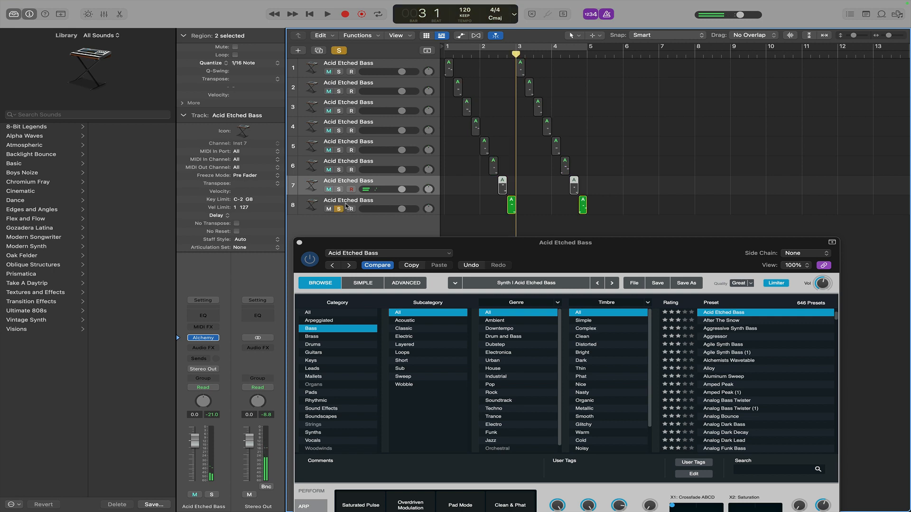
left_click(485, 55)
key("space")
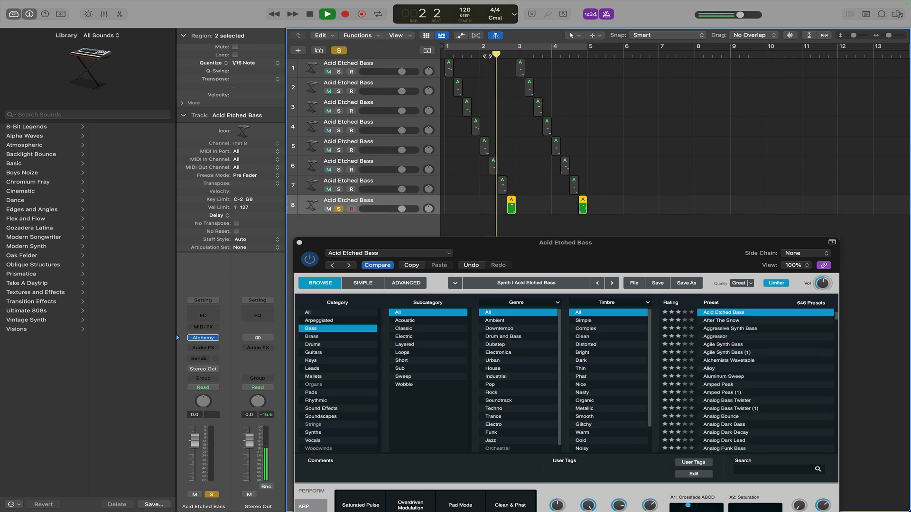
key("space")
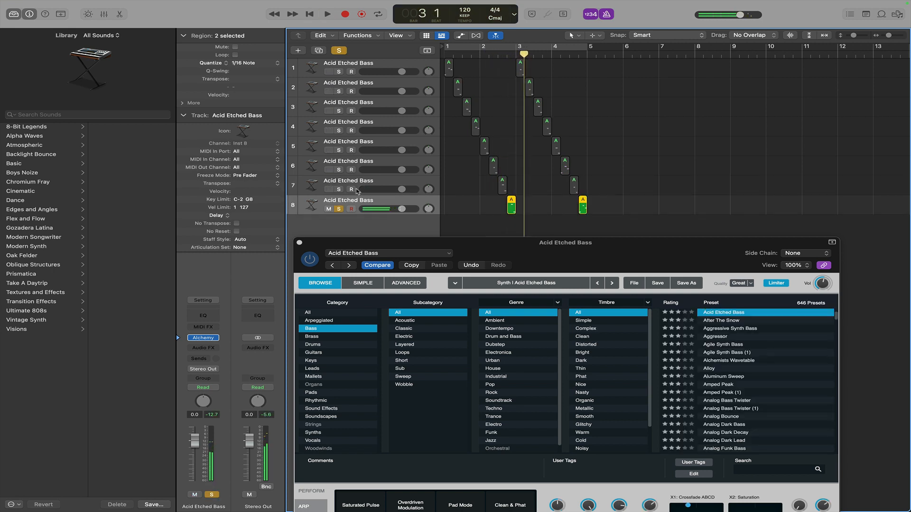
left_click(340, 209)
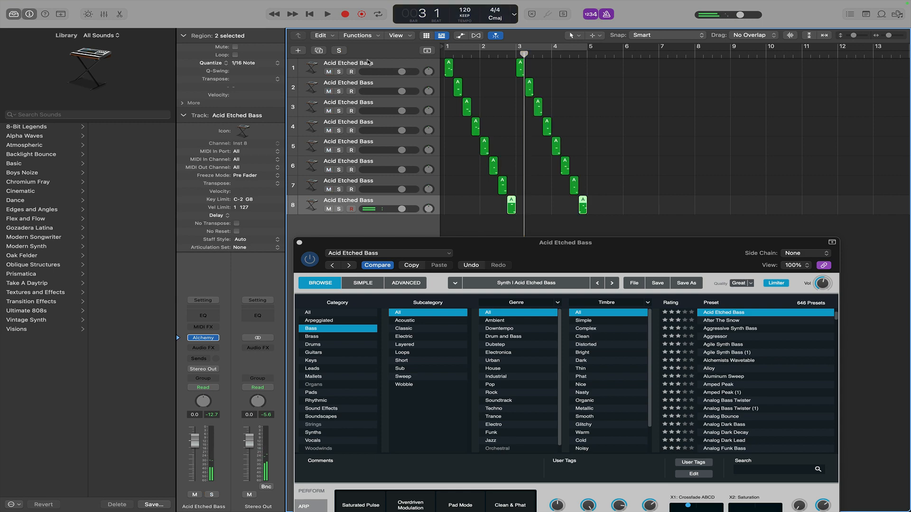
Solo track 1 and audition its pattern from the start of the loop.
left_click(338, 71)
left_click(447, 53)
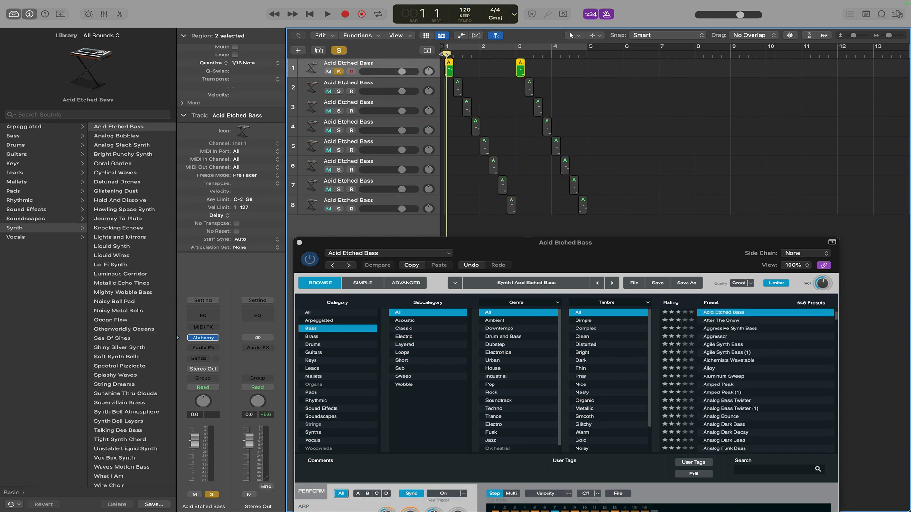
key("space")
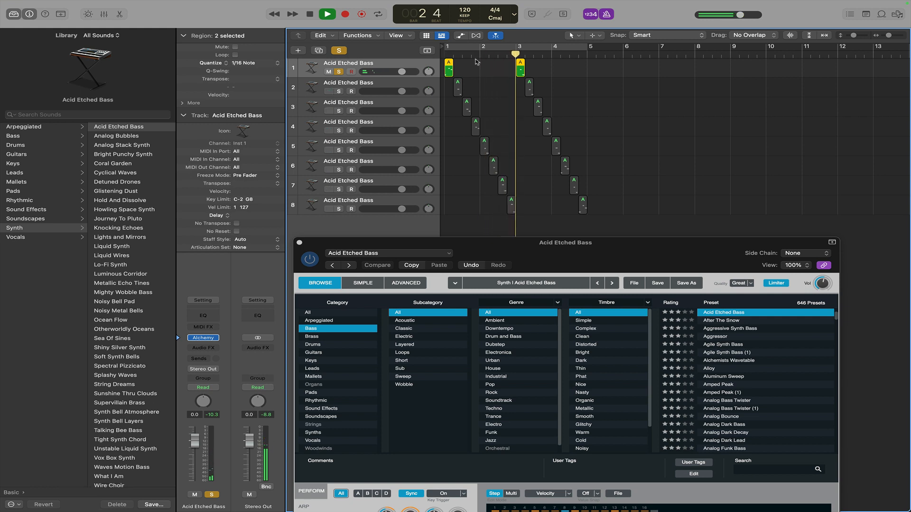
left_click(446, 54)
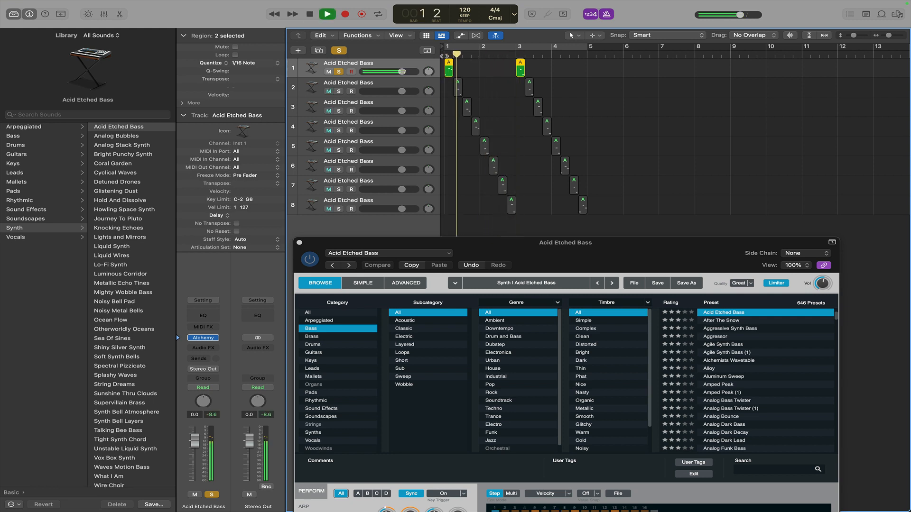
key("space")
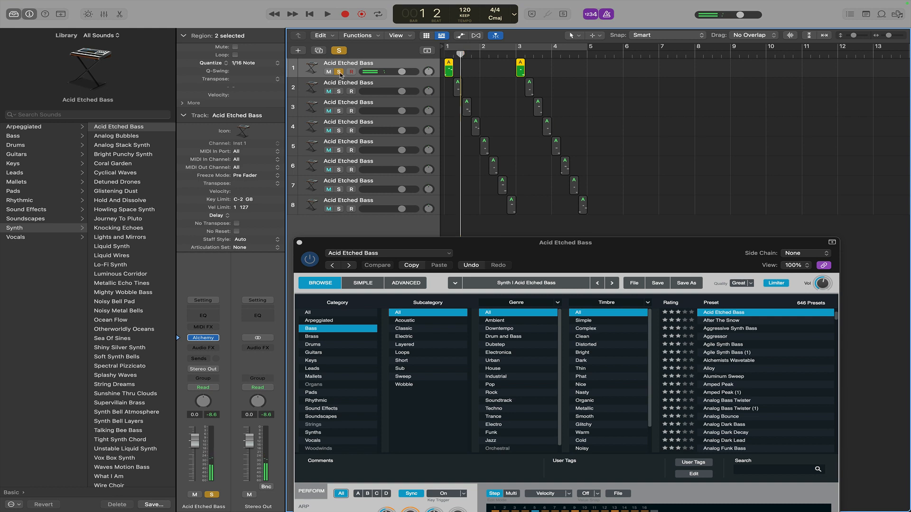
Move the solo to track 2, audition its pattern, and clear its solo.
left_click(344, 88)
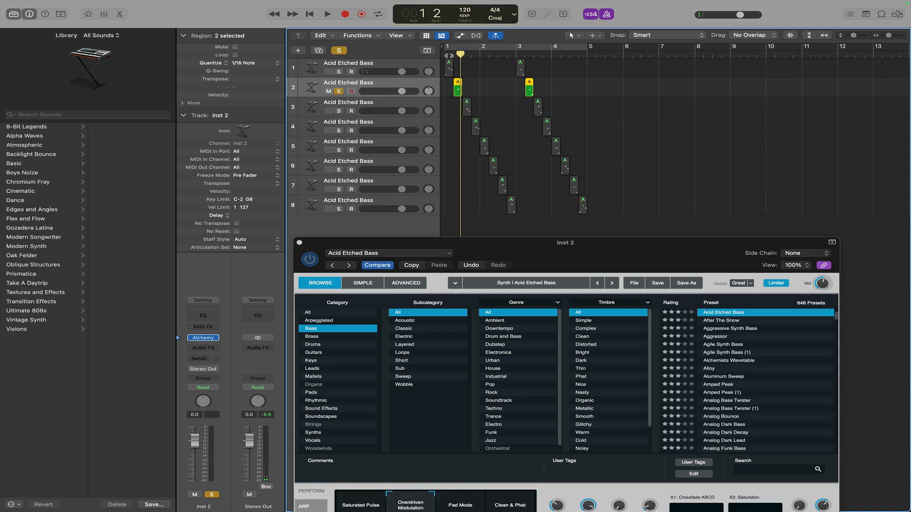
key("space")
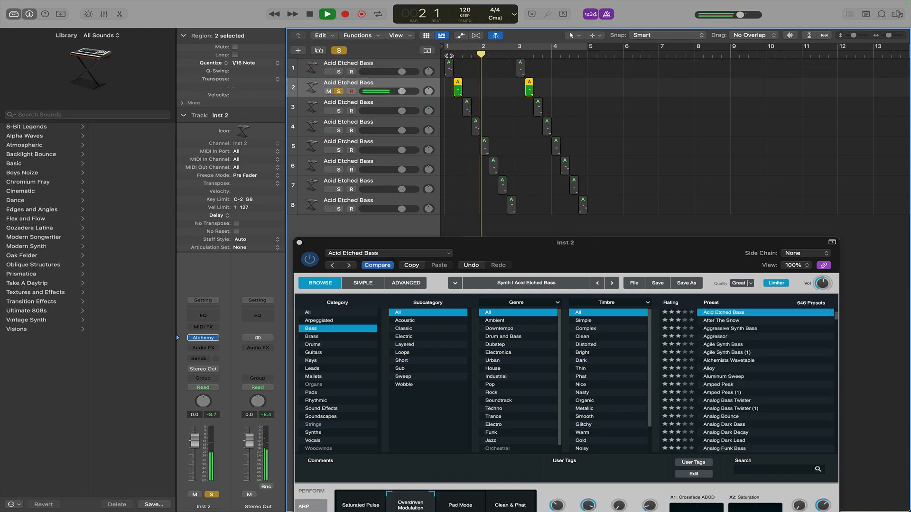
key("space")
left_click(339, 92)
Solo and select track 3, then audition its pattern from bar 2.
left_click(338, 111)
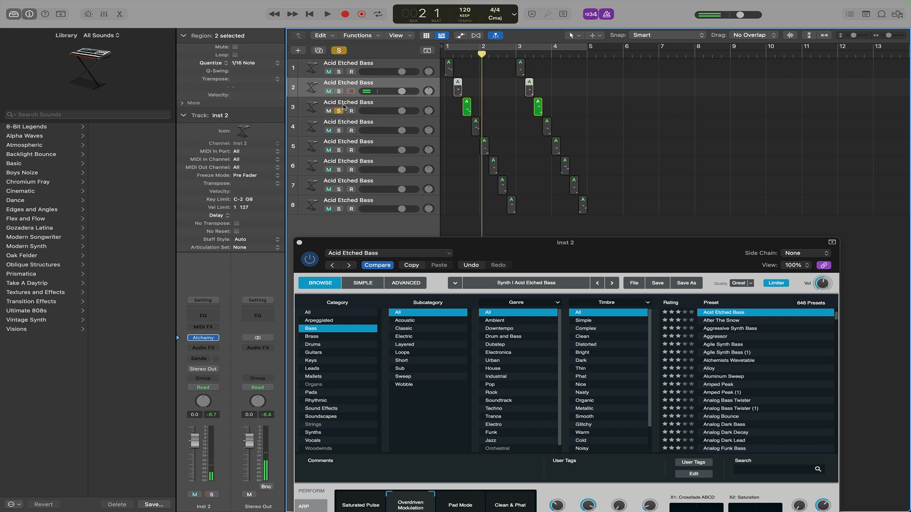
key("Down")
left_click(459, 55)
key("space")
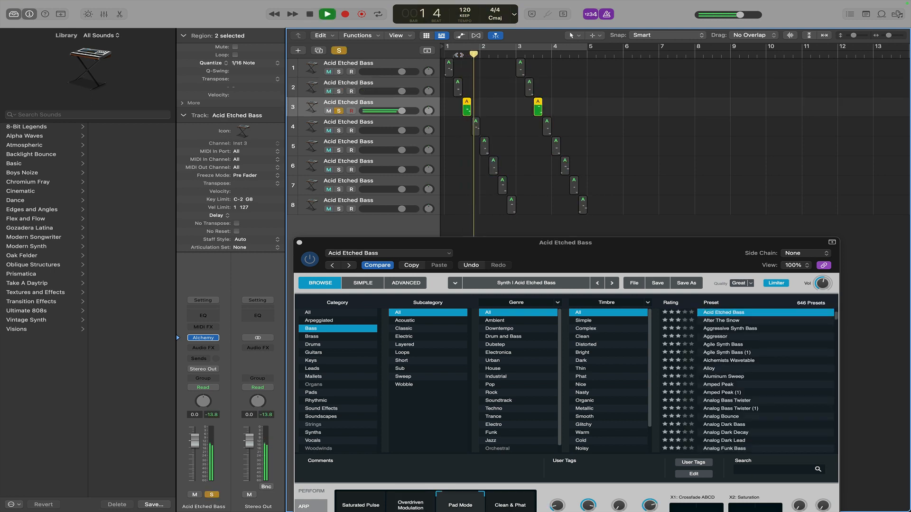
key("space")
Insert a Utility Gain plug-in into track 3's audio effects.
left_click(199, 349)
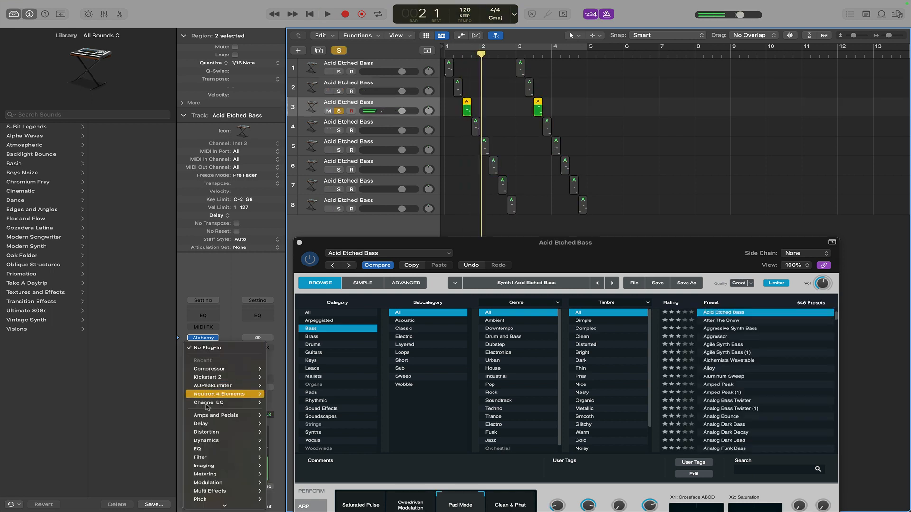
mouse_move(223, 491)
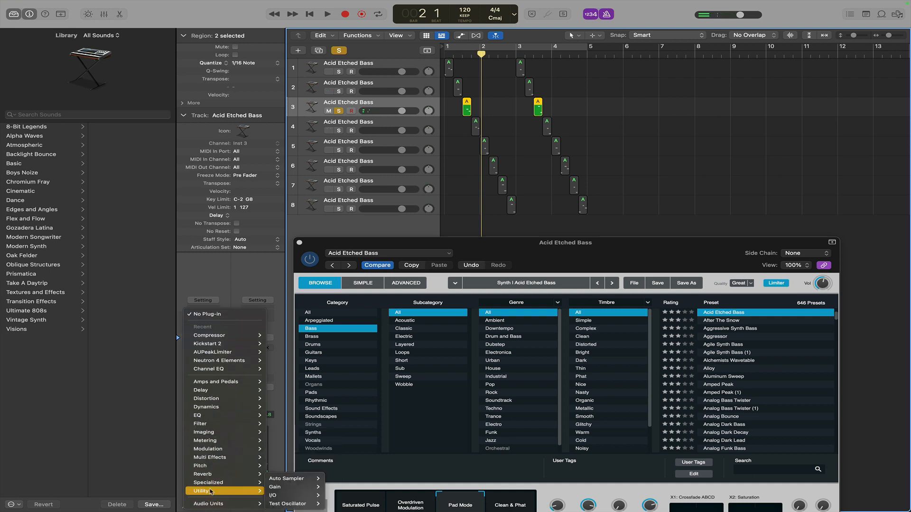
left_click(282, 491)
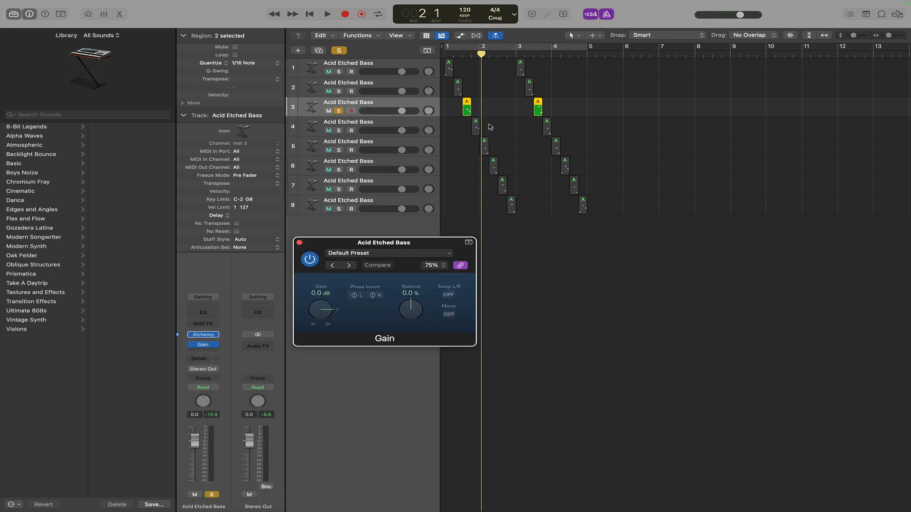
Set track 3's Gain to about +4.5 dB while auditioning the loop.
left_click(452, 54)
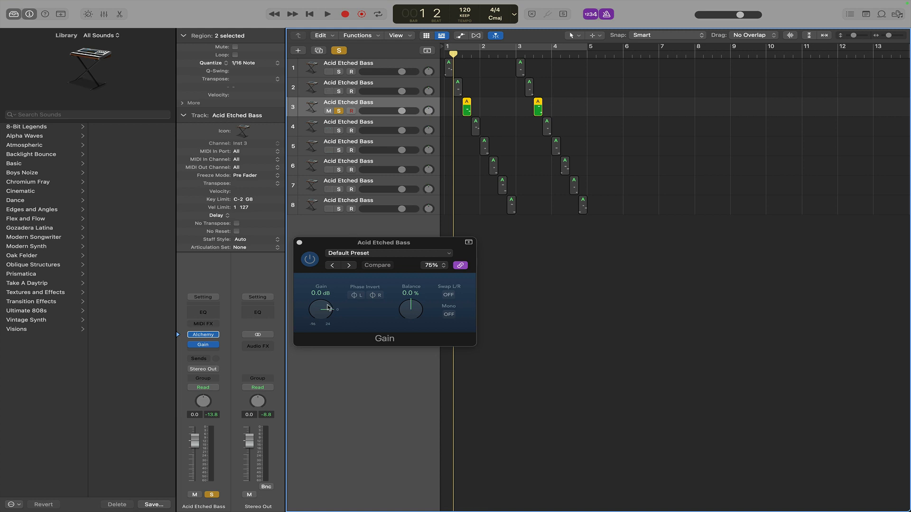
key("space")
left_click_drag(327, 308, 322, 303)
left_click(463, 52)
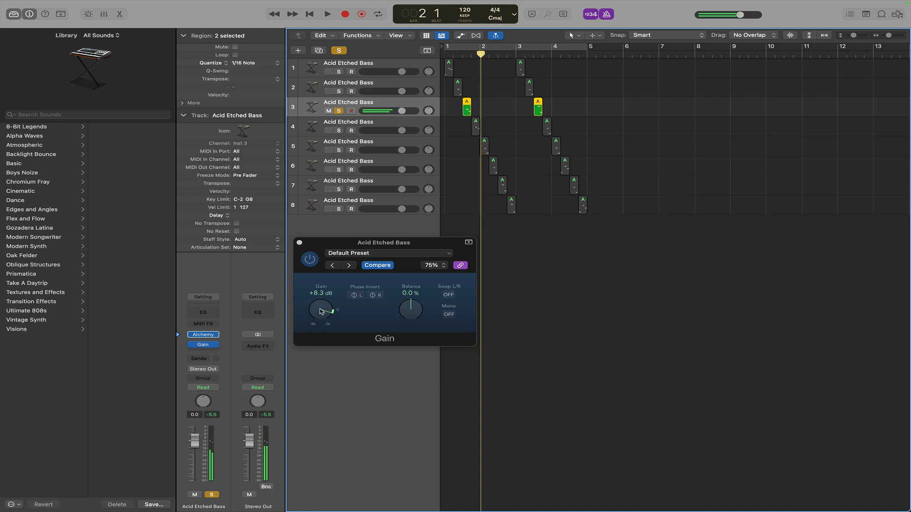
left_click_drag(321, 311, 319, 314)
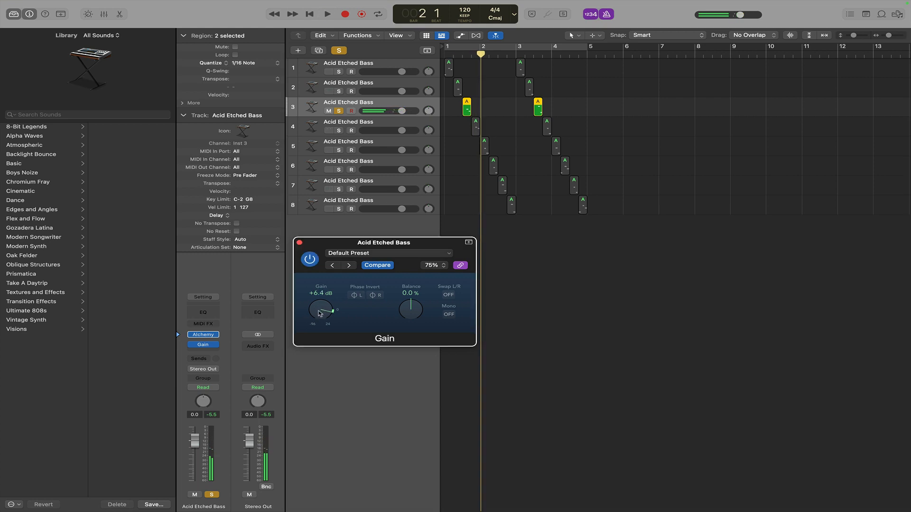
left_click(459, 54)
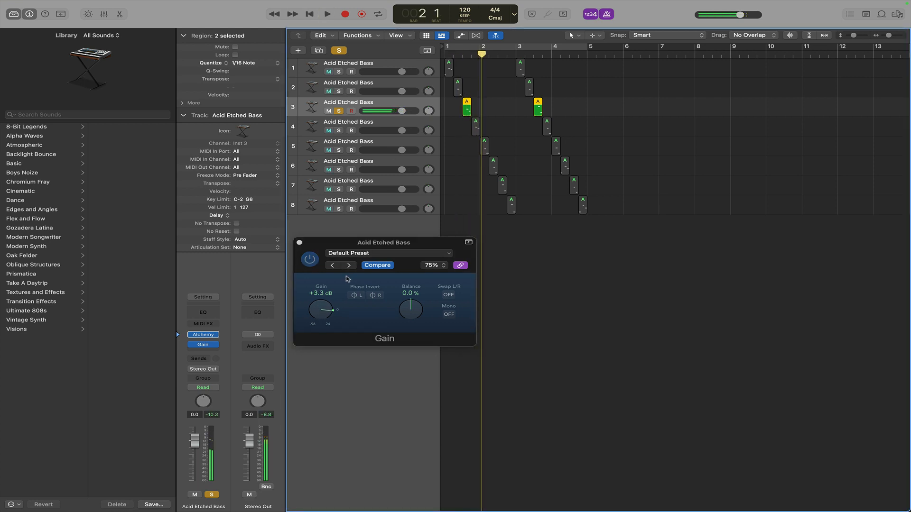
left_click_drag(316, 314, 315, 313)
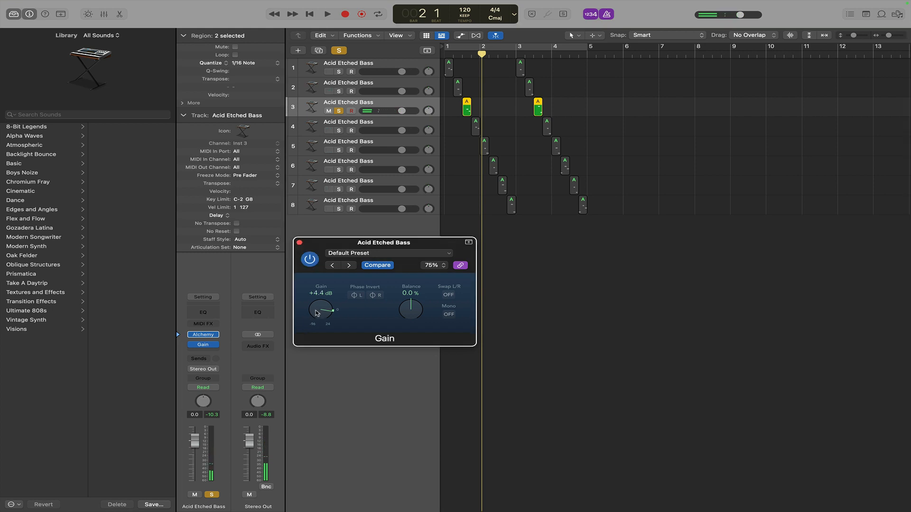
left_click(451, 51)
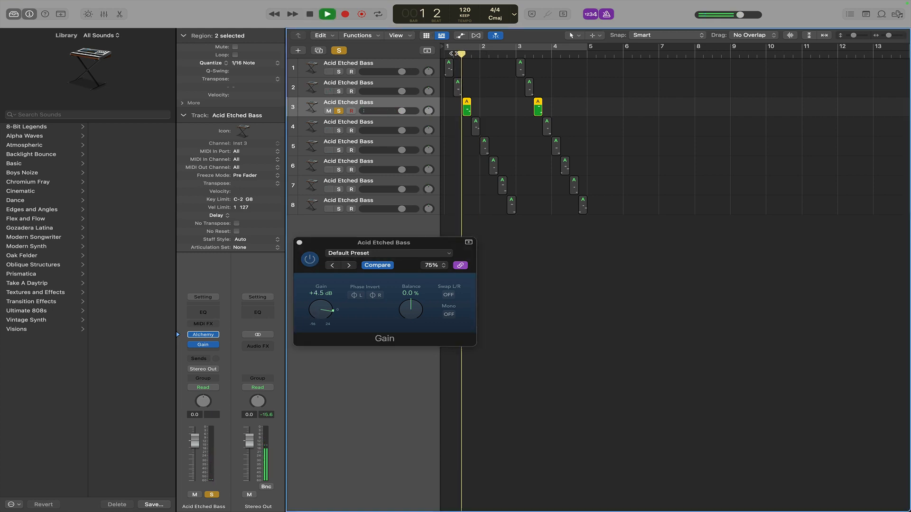
key("space")
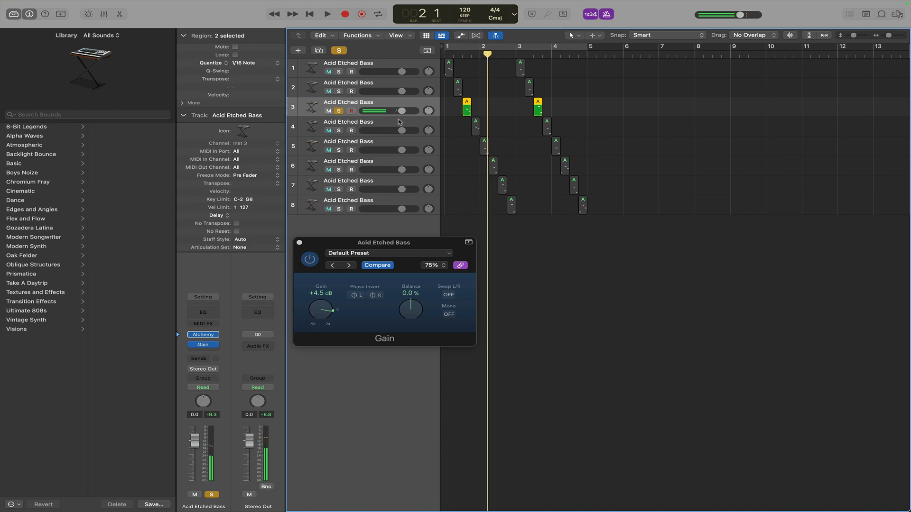
Clear track 3's solo and select track 4.
left_click(339, 110)
left_click(340, 131)
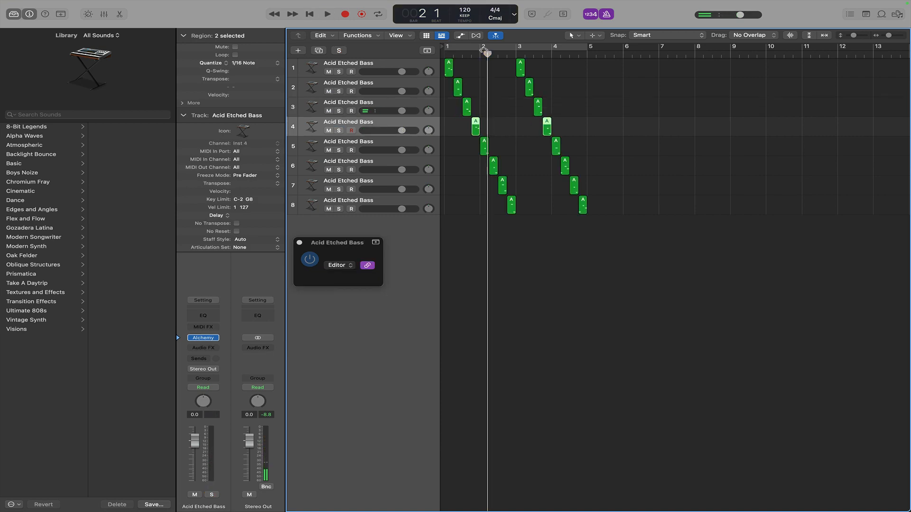
left_click(452, 56)
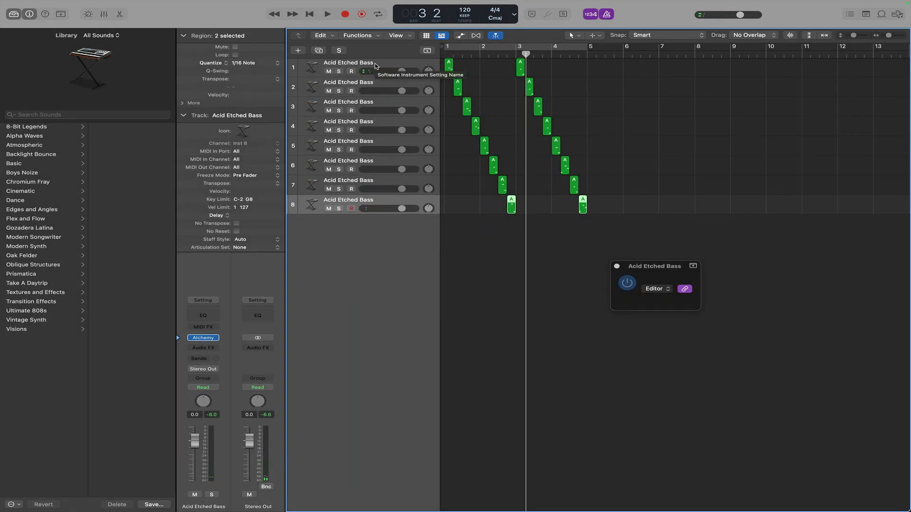
Select all eight tracks and combine them into a Summing track stack.
key("super+a")
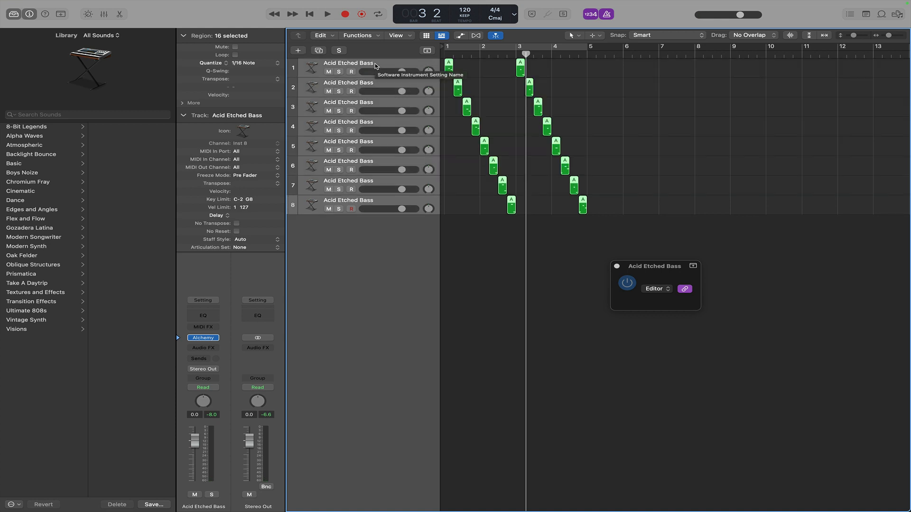
right_click(378, 65)
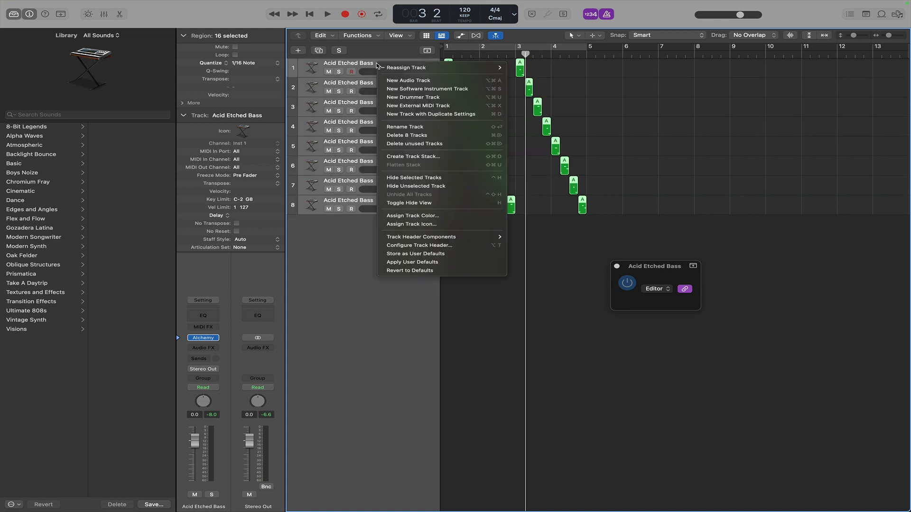
left_click(419, 159)
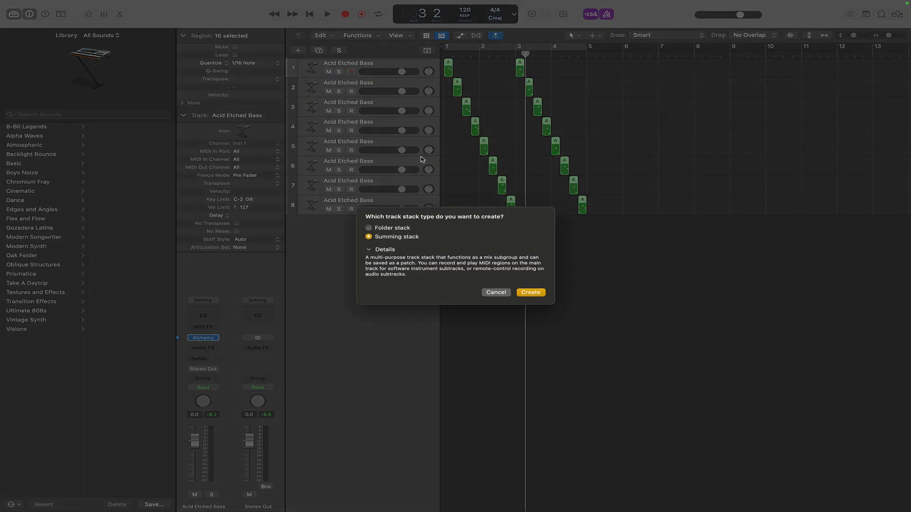
left_click(530, 293)
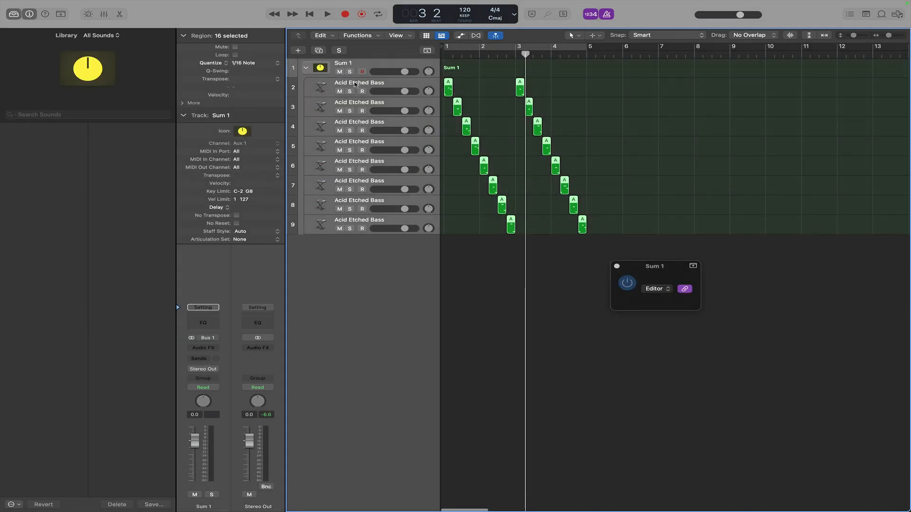
Rename the summing stack to Bass and insert a Compressor into its audio effects.
double_click(349, 64)
type("Bass")
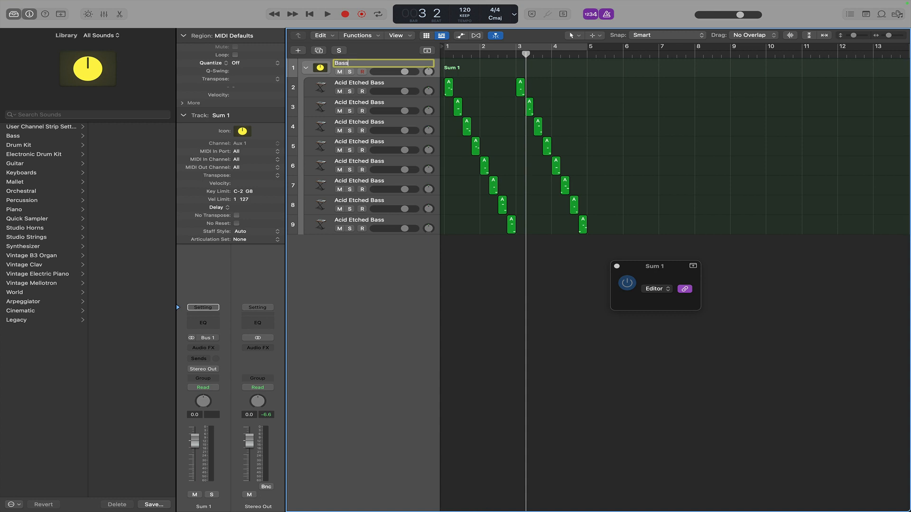
key("Return")
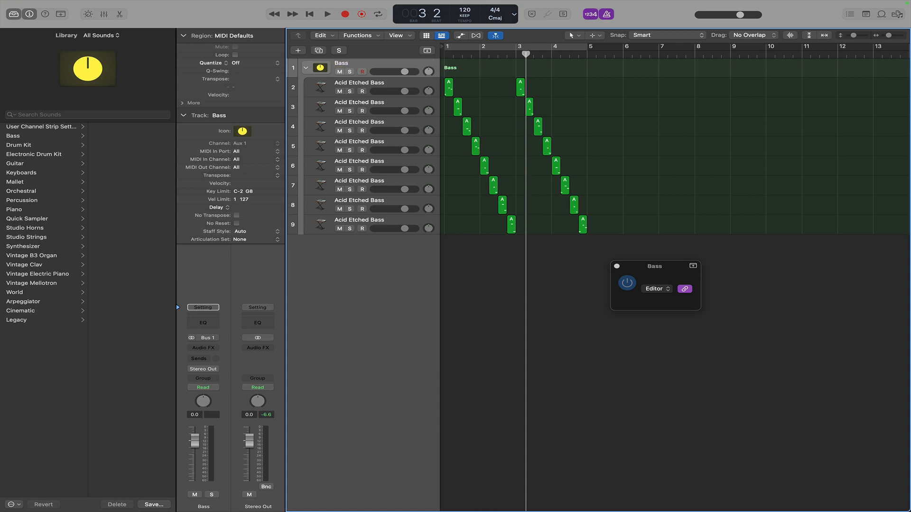
left_click(204, 349)
left_click(218, 378)
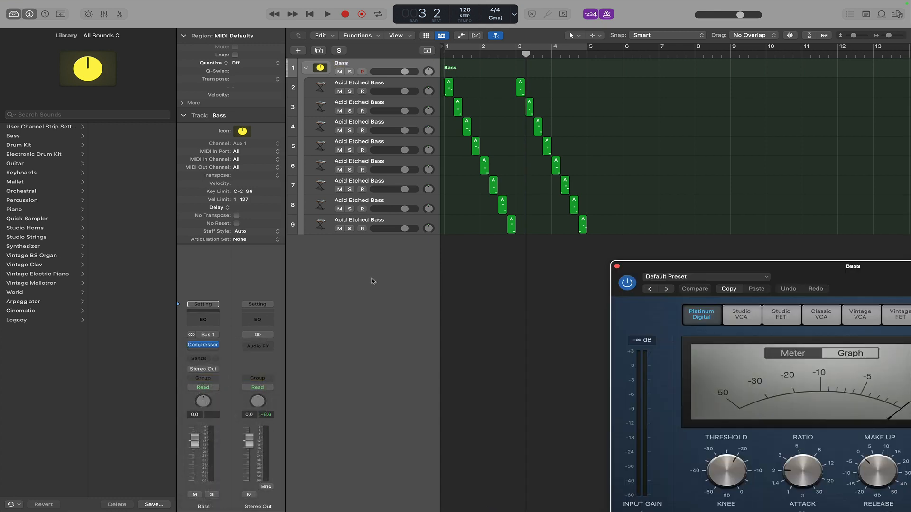
Load the Vocal Hard preset into the Bass stack's Compressor and close the plugin window.
left_click_drag(732, 271, 336, 128)
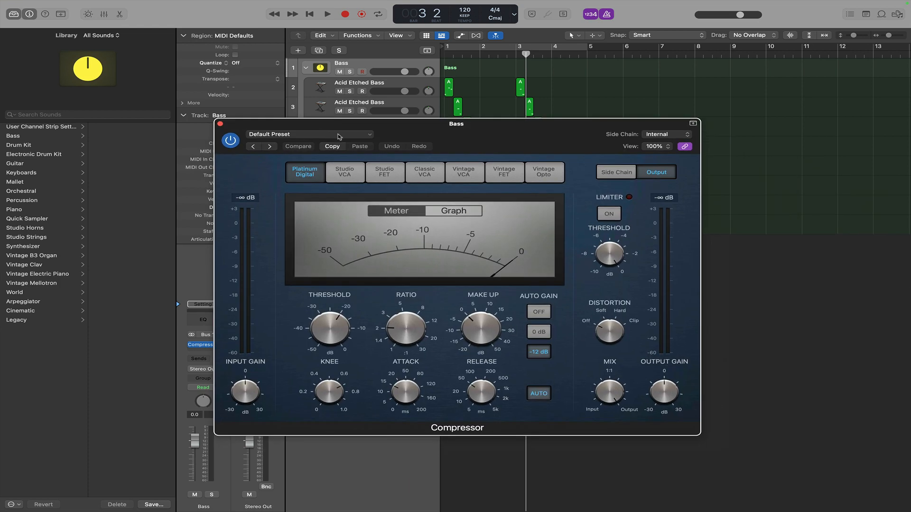
left_click(368, 135)
mouse_move(330, 326)
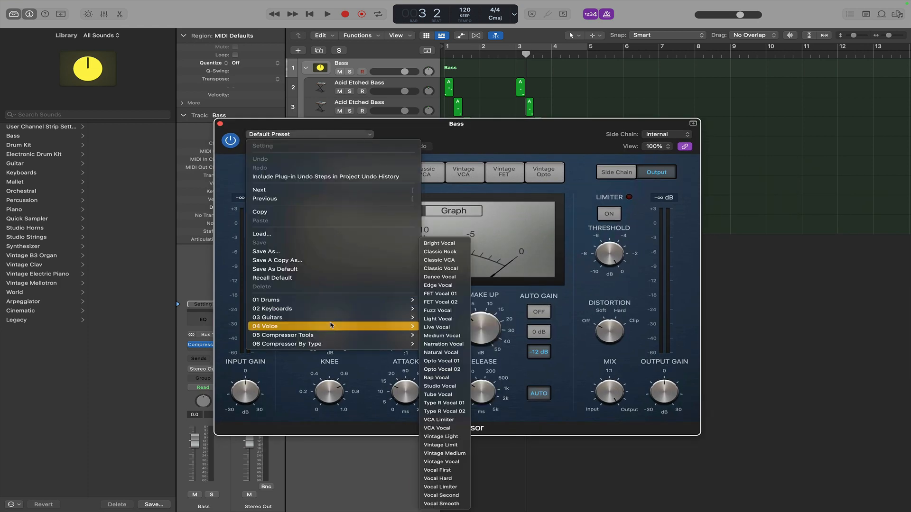
left_click(437, 479)
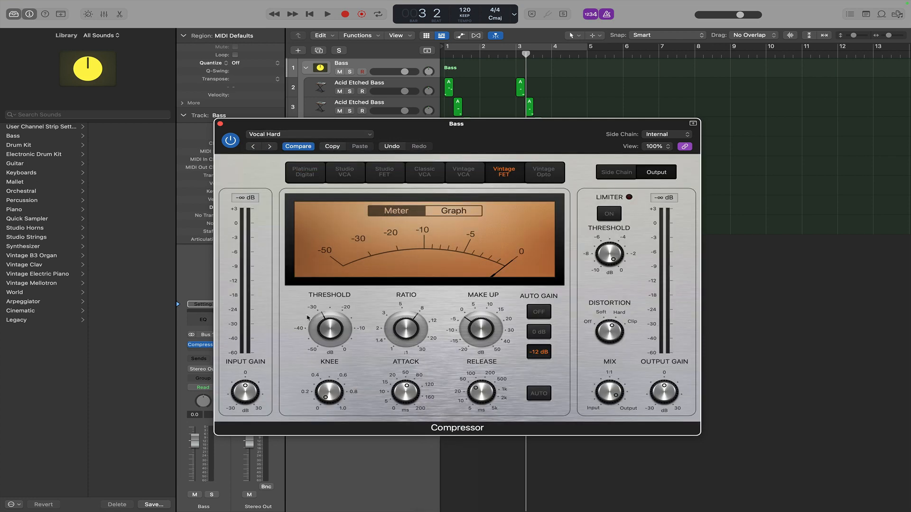
left_click(220, 124)
Play the loop from the start to audition the compressed bass.
left_click(307, 14)
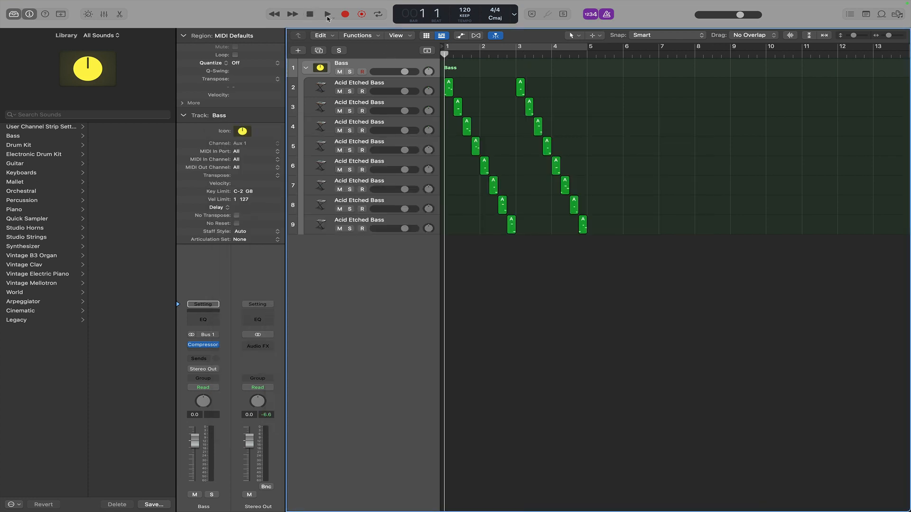
left_click(328, 14)
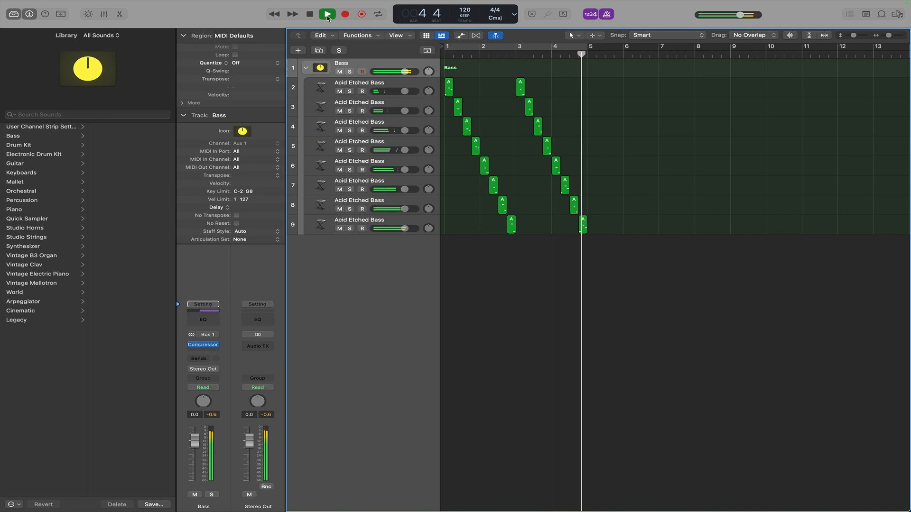
key("space")
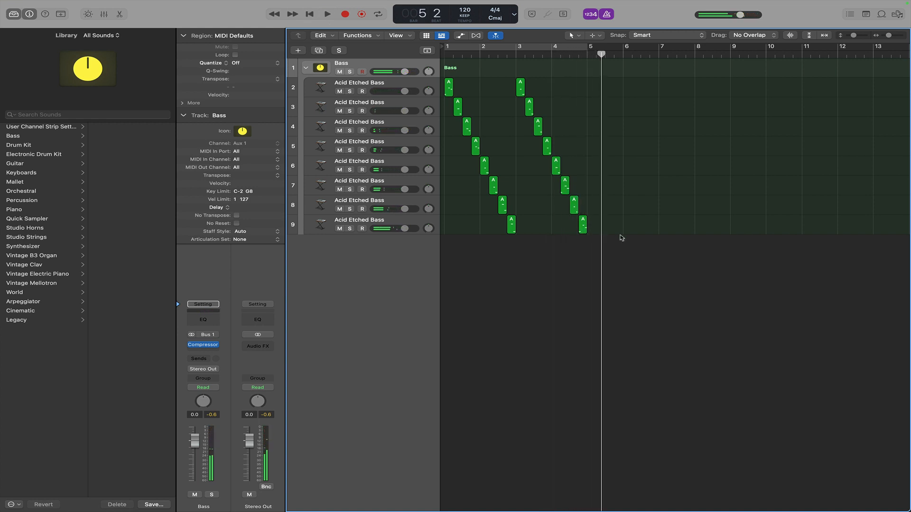
Select all the bass regions and add a new software instrument track.
left_click_drag(676, 252, 446, 90)
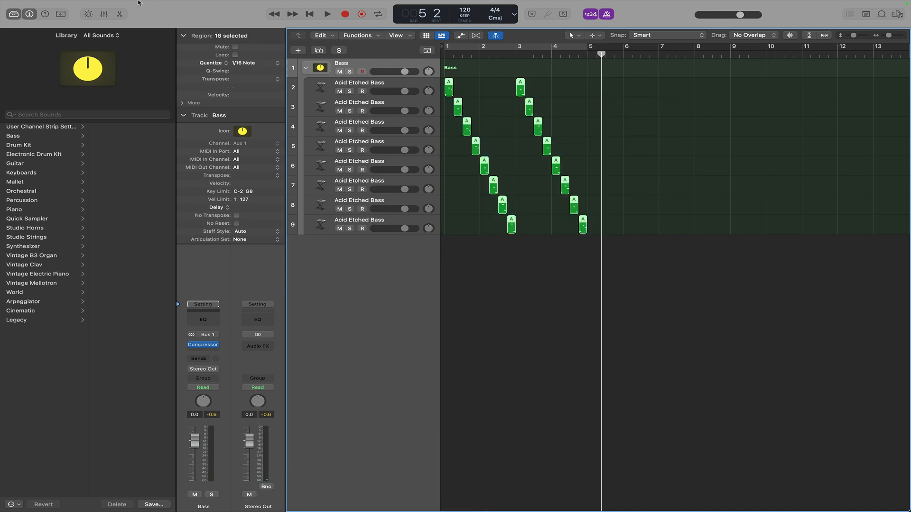
left_click(113, 4)
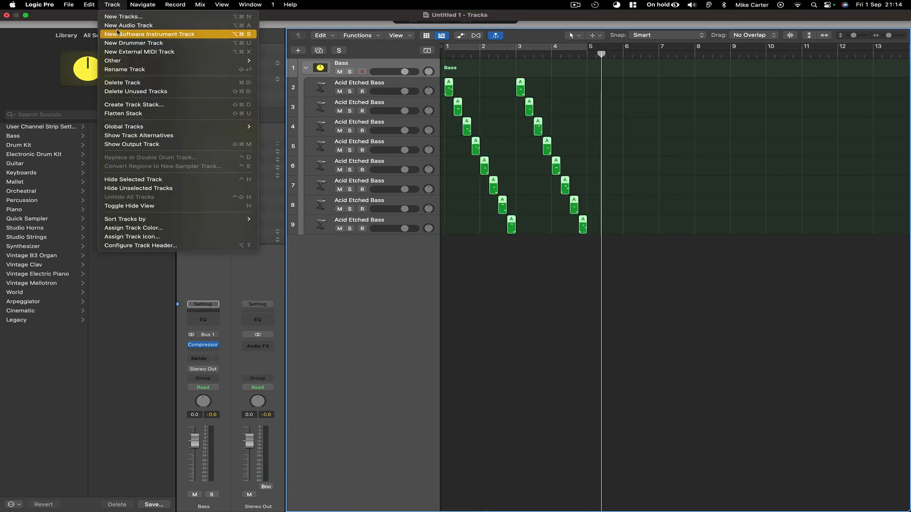
left_click(117, 34)
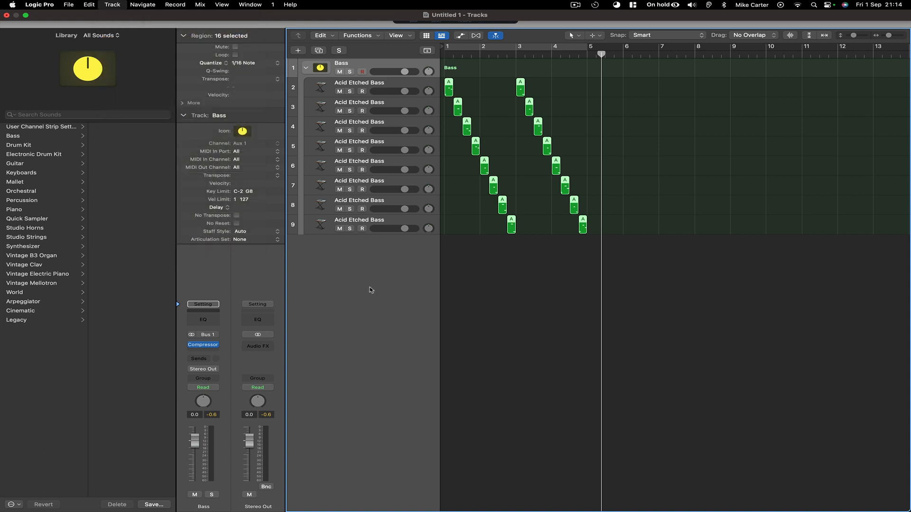
Insert VPS Avenger on the new track and open its drums section and drum sequencer.
left_click(216, 339)
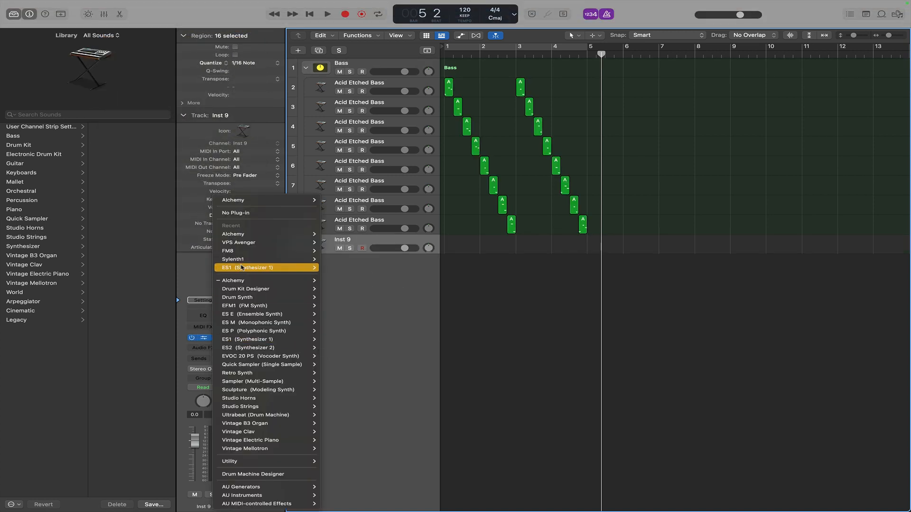
left_click(312, 267)
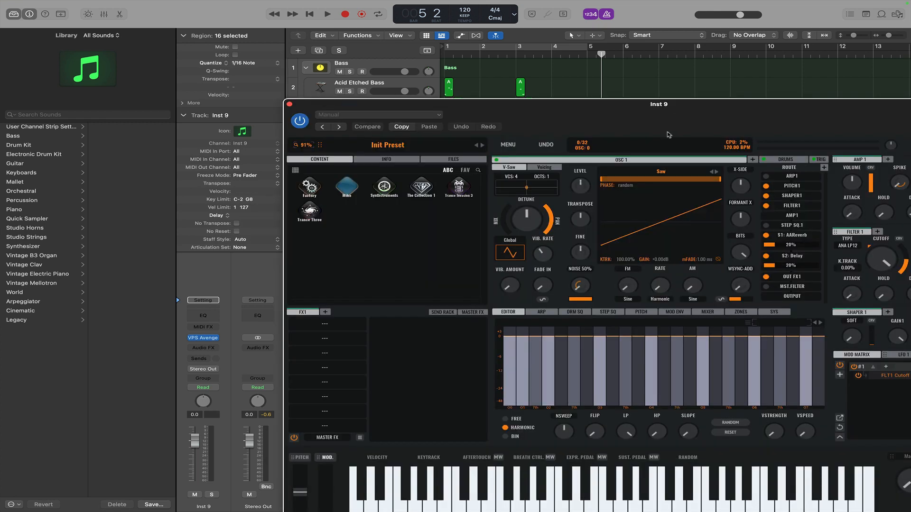
mouse_move(622, 160)
left_click(780, 160)
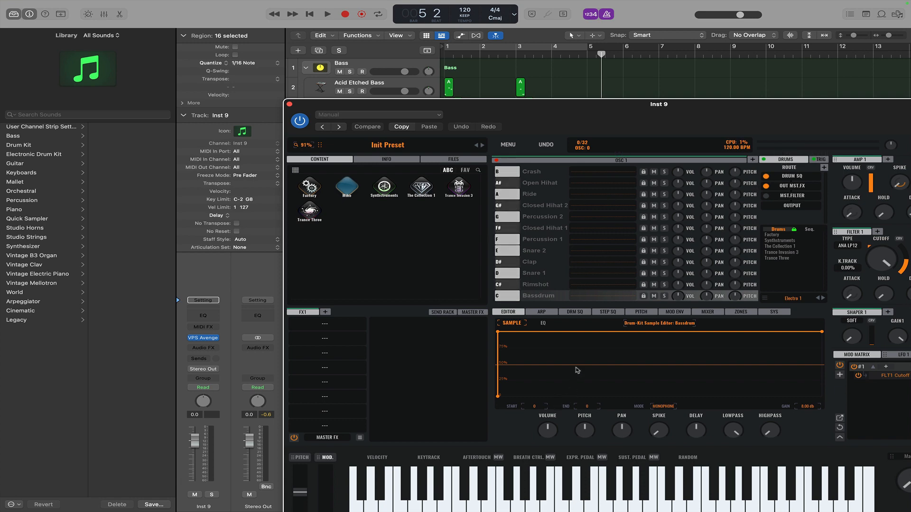
left_click(576, 312)
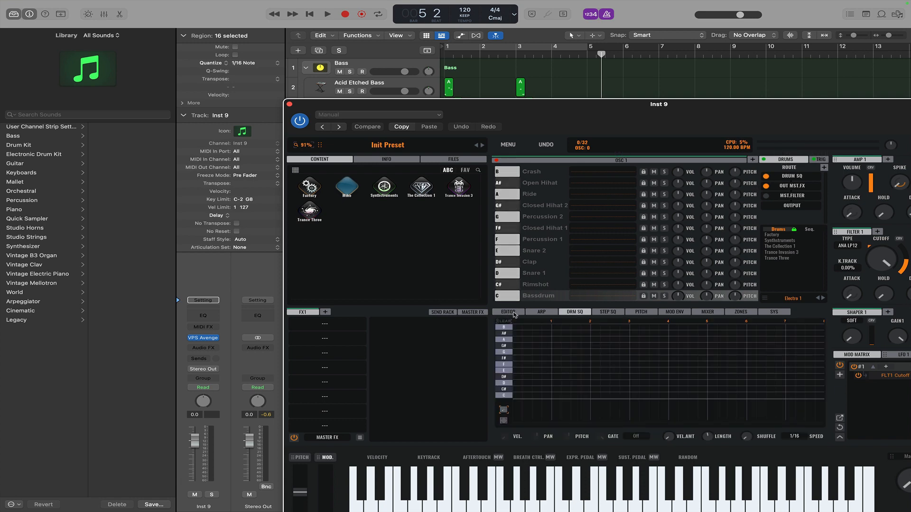
Load the Complextro 1 drum kit pattern in Avenger and close the plugin window.
left_click(776, 236)
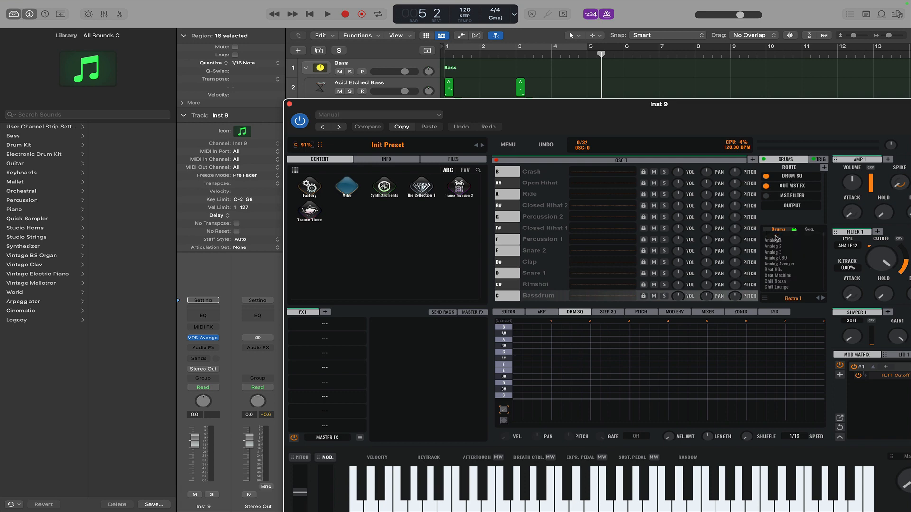
scroll(783, 265, "down", 5)
scroll(784, 267, "up", 10)
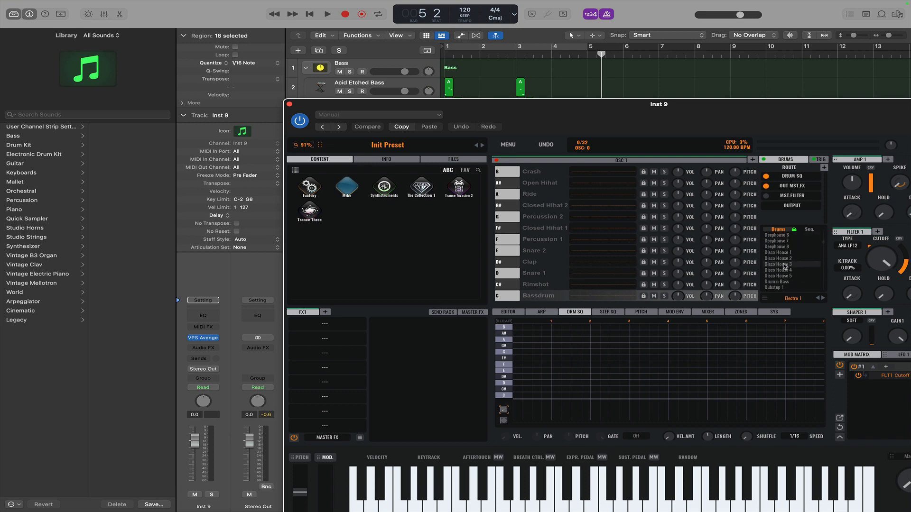
scroll(785, 266, "down", 4)
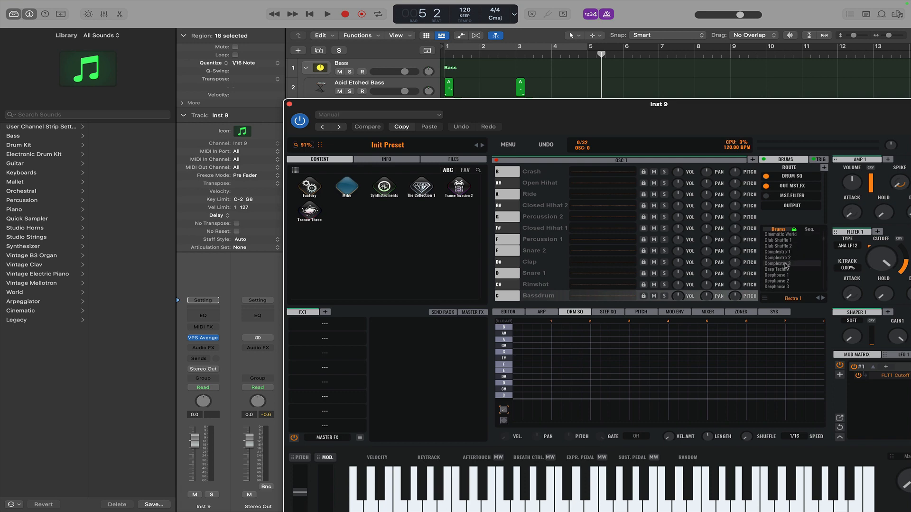
left_click(785, 242)
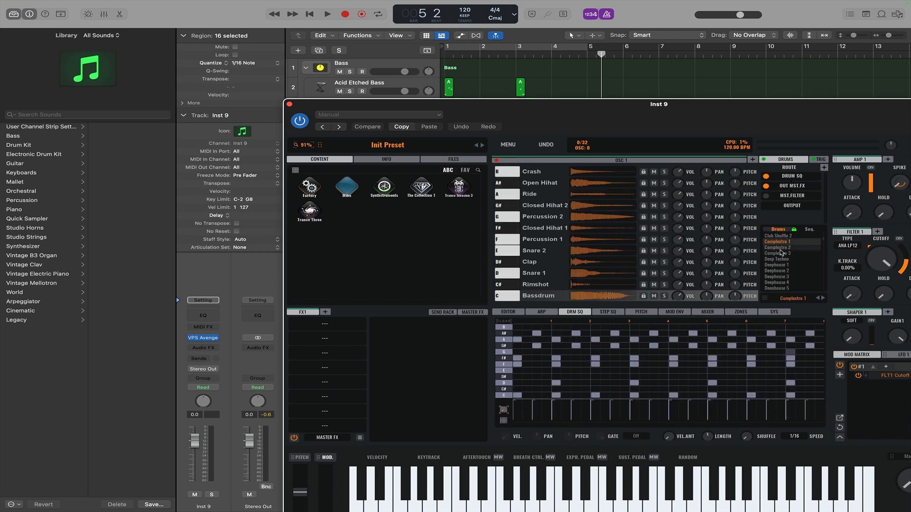
left_click(289, 104)
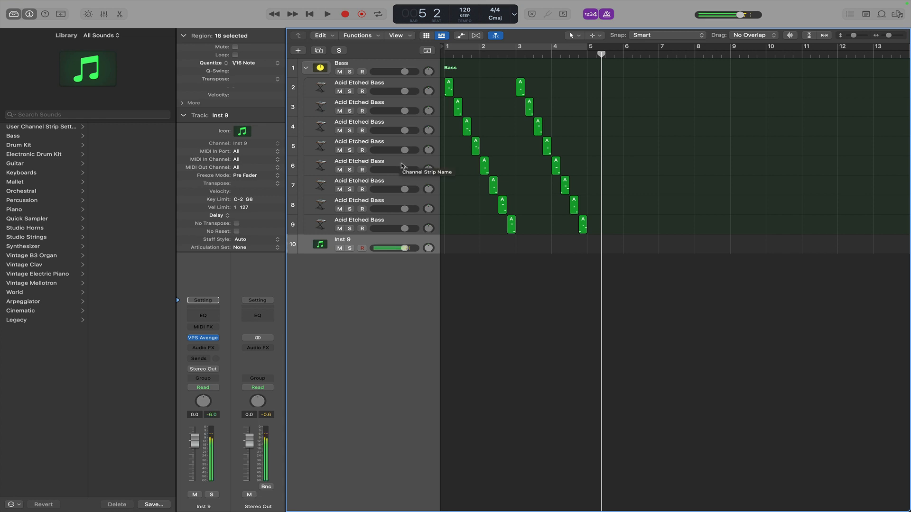
Solo the Inst 9 drum track and record a region from bar 3 to bar 5.
left_click(350, 248)
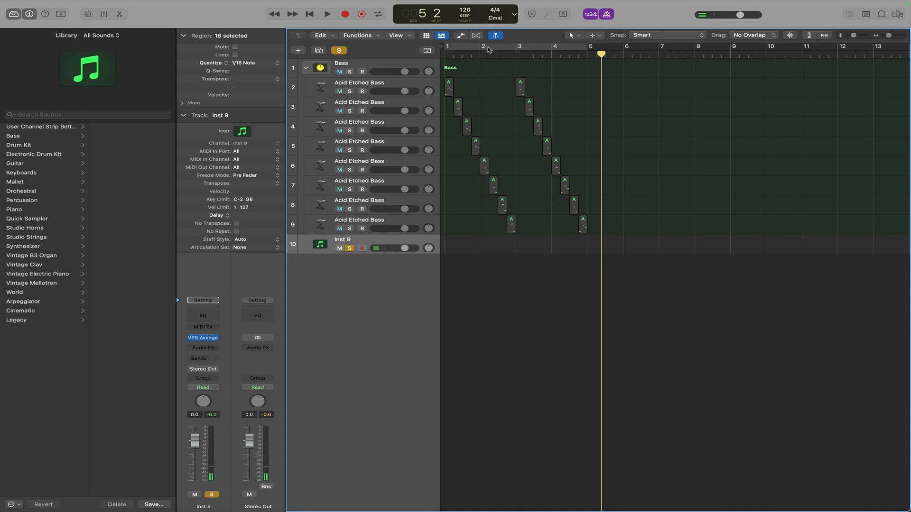
left_click(345, 14)
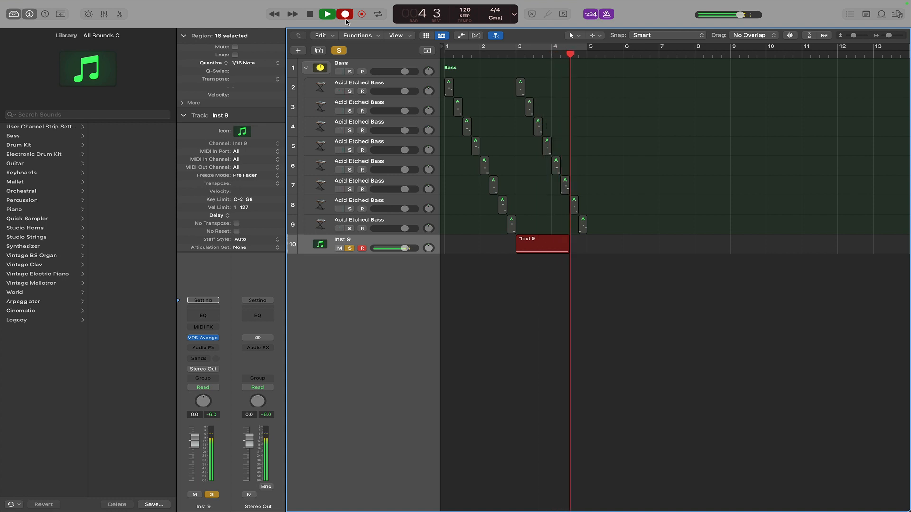
key("space")
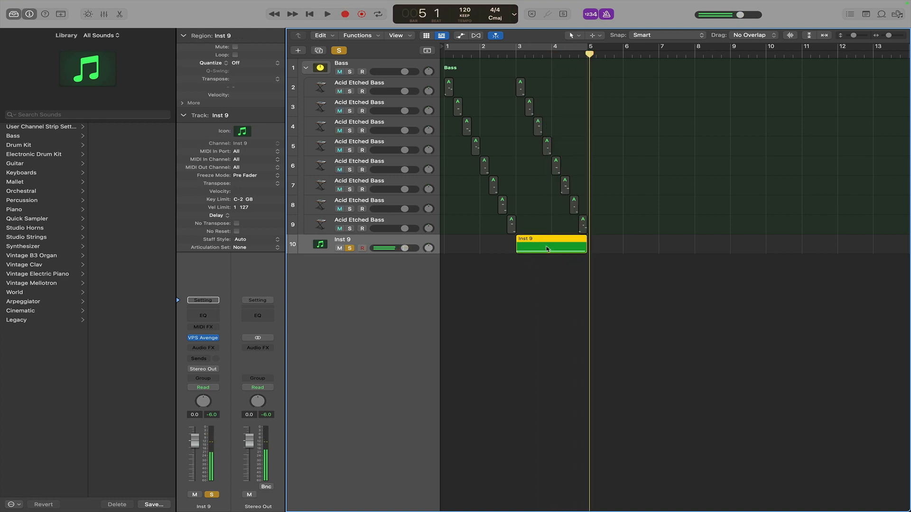
Set the recorded drum region's quantize to 1/1 Note and clear the solo.
left_click(242, 66)
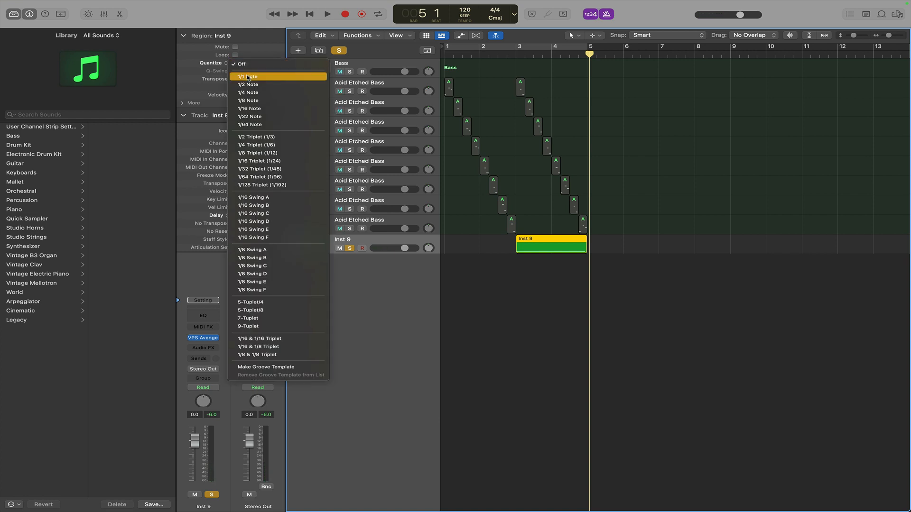
left_click(248, 77)
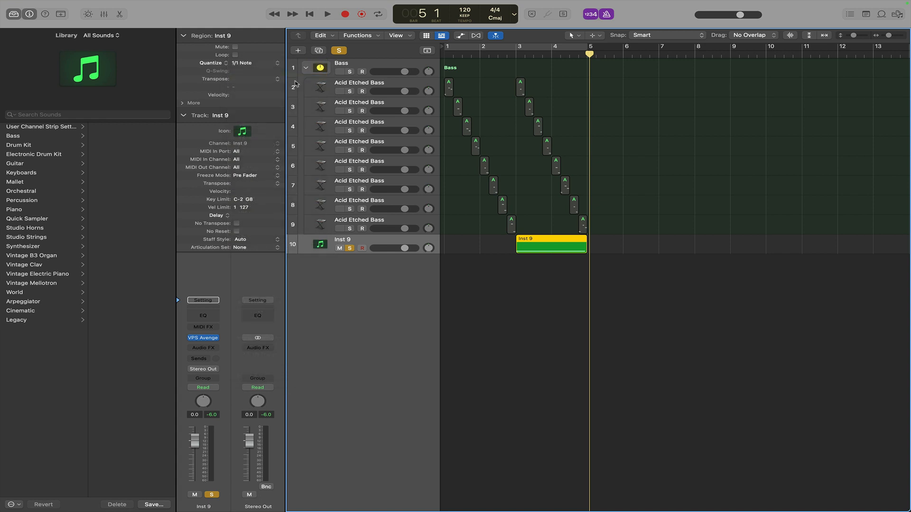
left_click(480, 56)
left_click(339, 51)
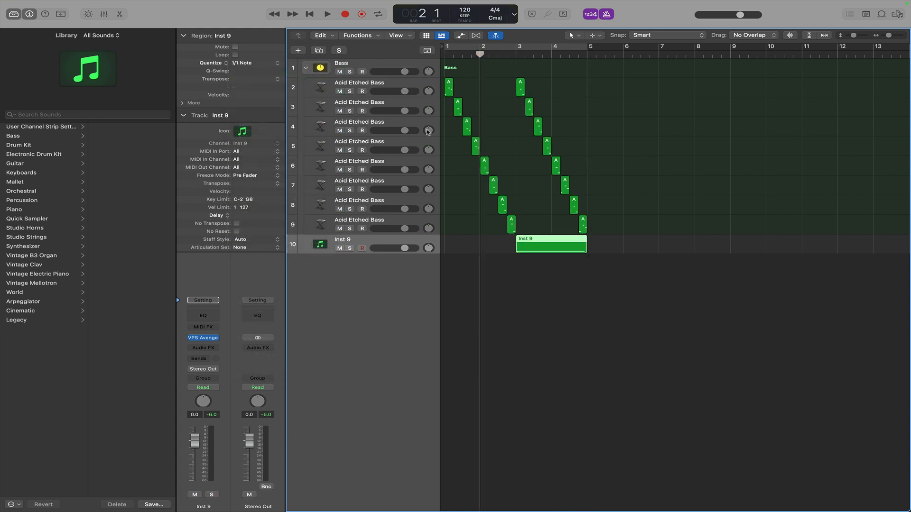
Play the project from bar 2 to audition the drums with the bass.
key("space")
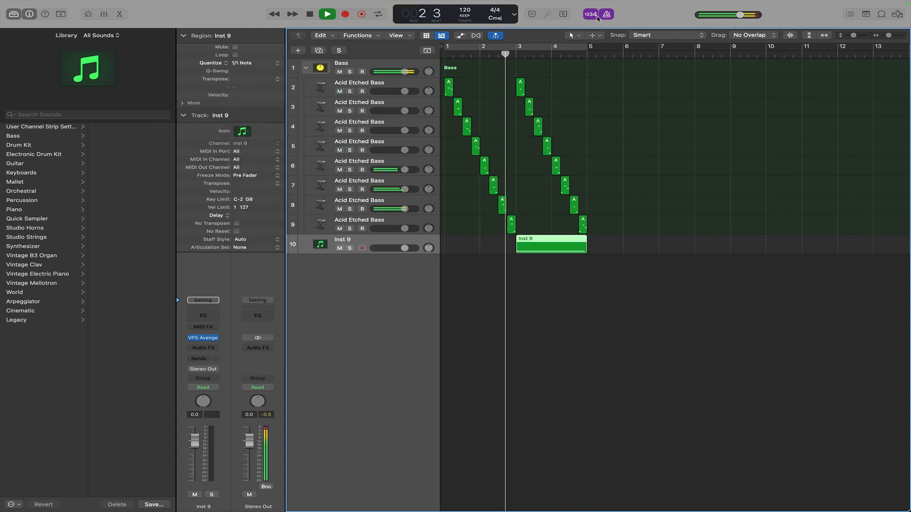
key("space")
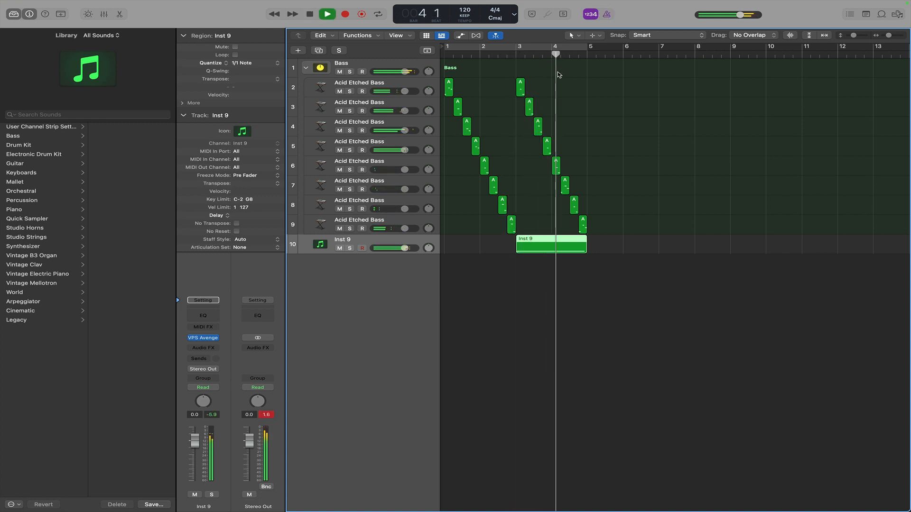
key("space")
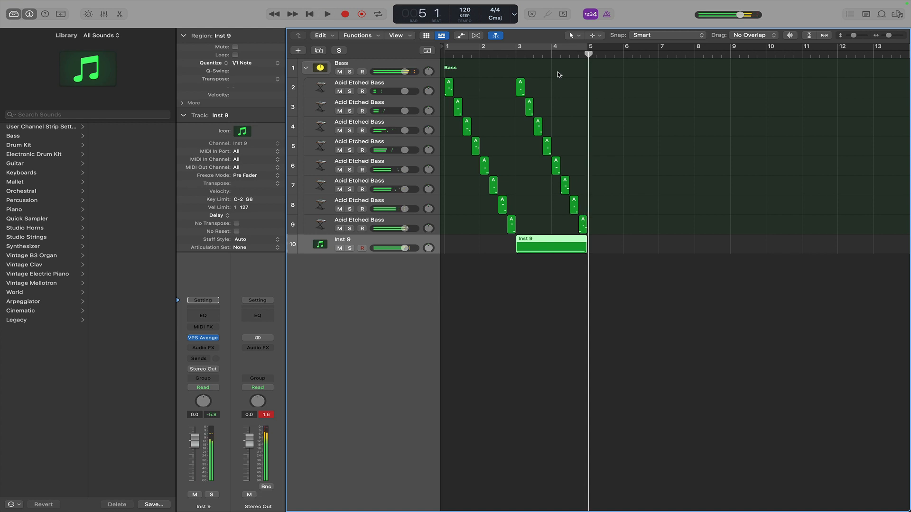
left_click(550, 273)
Lower the Bass stack's volume to about -6 dB while auditioning from bar 3.
left_click(393, 67)
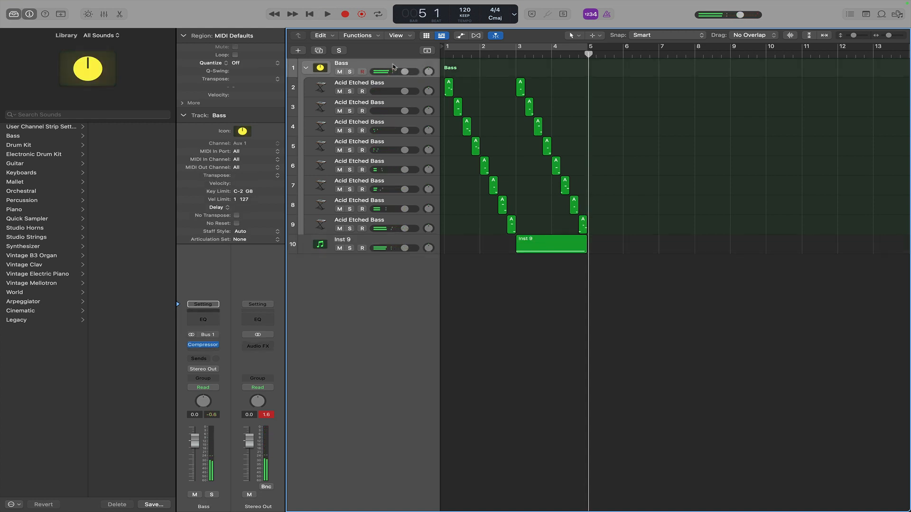
left_click(404, 72)
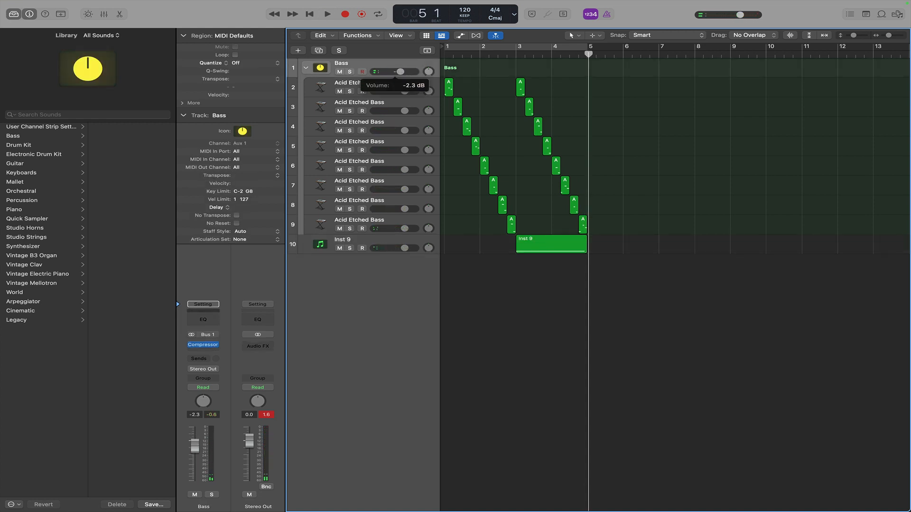
left_click(503, 56)
key("space")
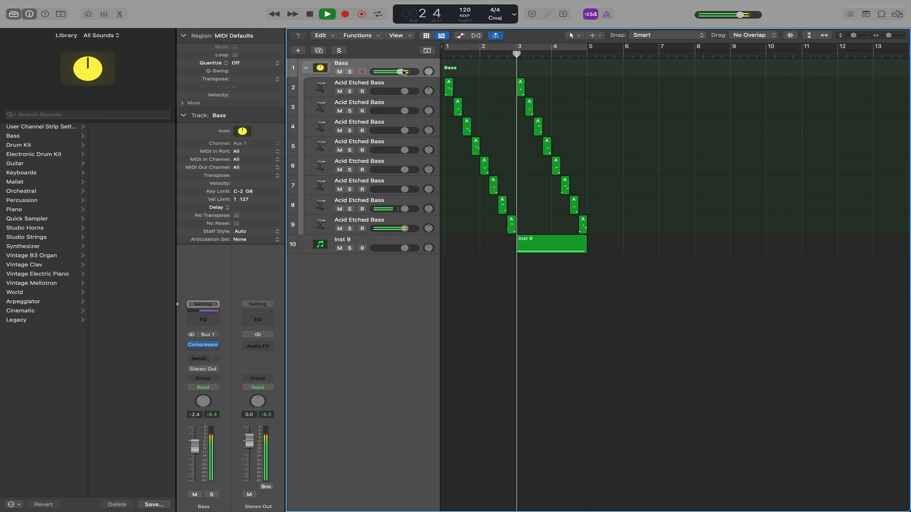
left_click_drag(401, 72, 393, 72)
key("space")
Repeat the drum region so the pattern continues through bar 11.
left_click_drag(544, 245, 685, 252)
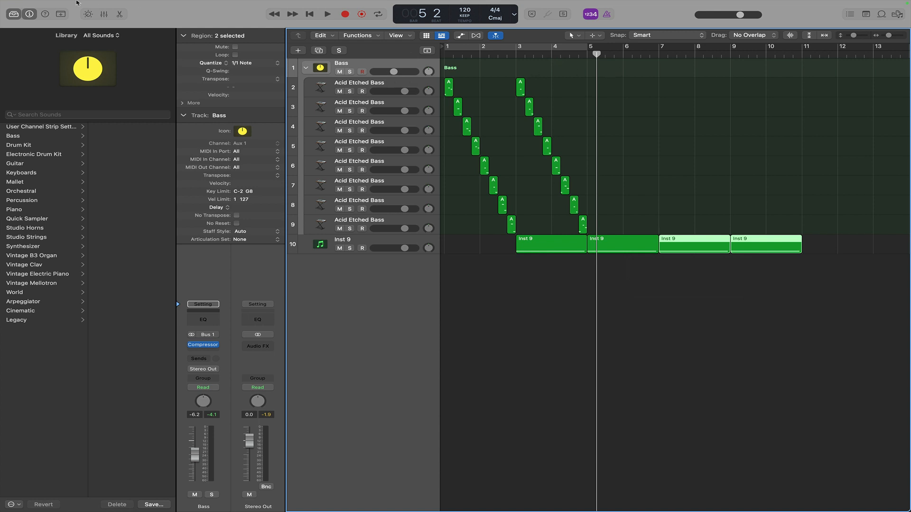
Add a new software instrument track and load the Steinway Grand Piano patch on it.
left_click(118, 5)
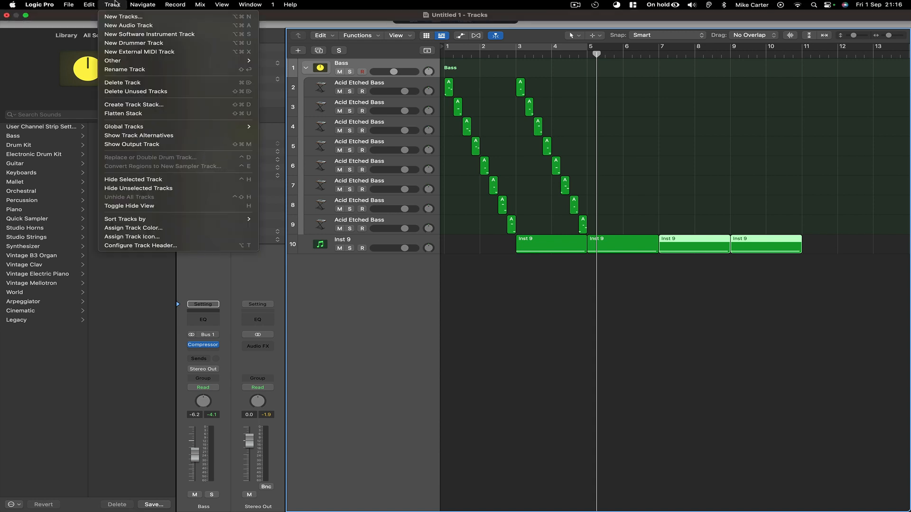
left_click(119, 34)
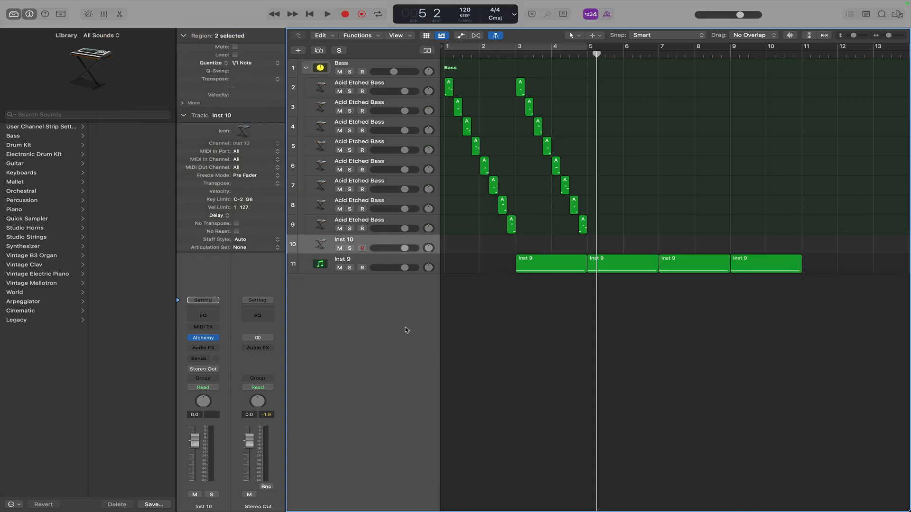
left_click(46, 210)
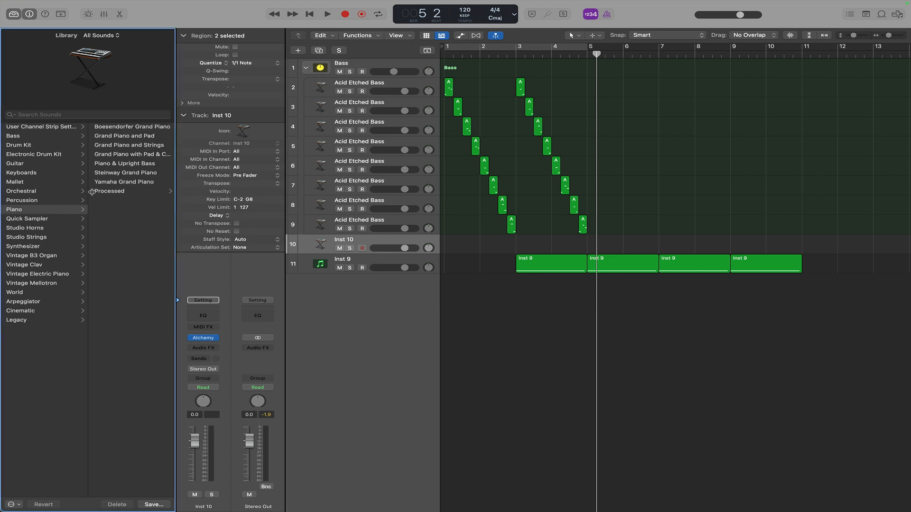
left_click(122, 173)
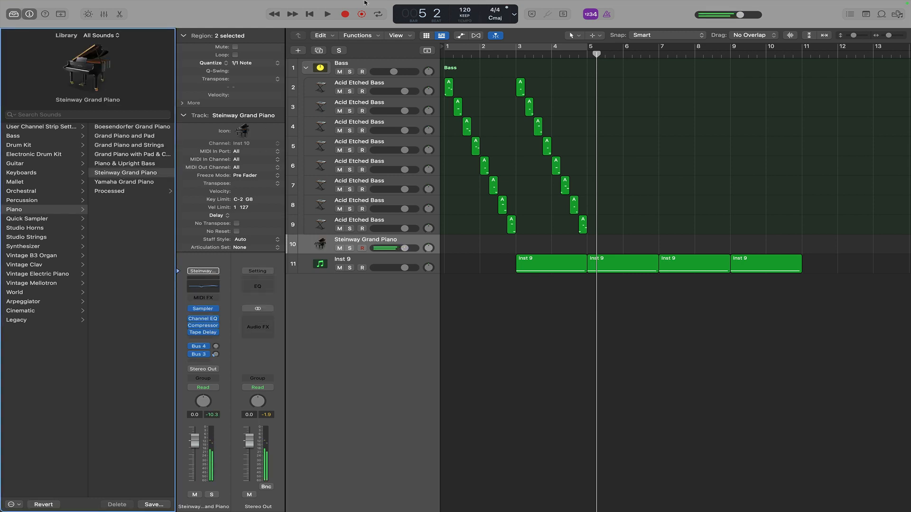
Set the tempo to 60 BPM and record a piano part on the Steinway Grand Piano track from bar 6 to bar 11.
left_click_drag(464, 8, 467, 10)
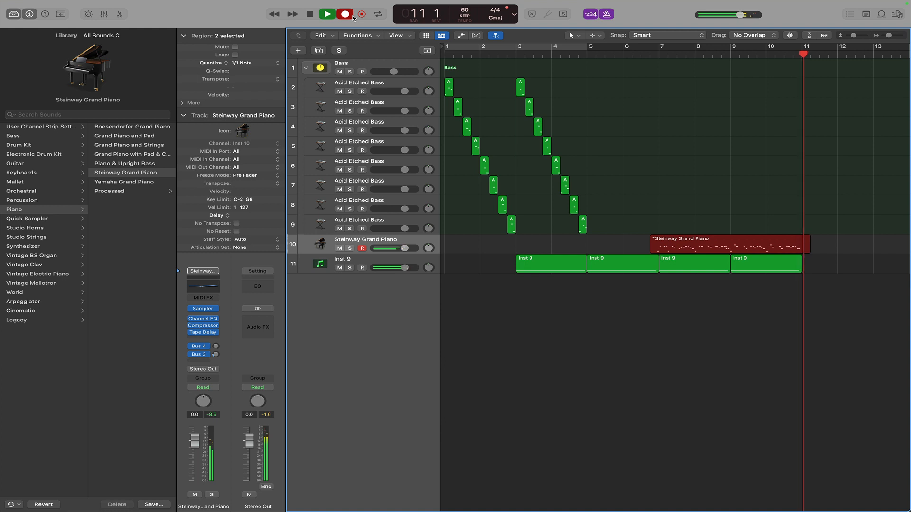
key("space")
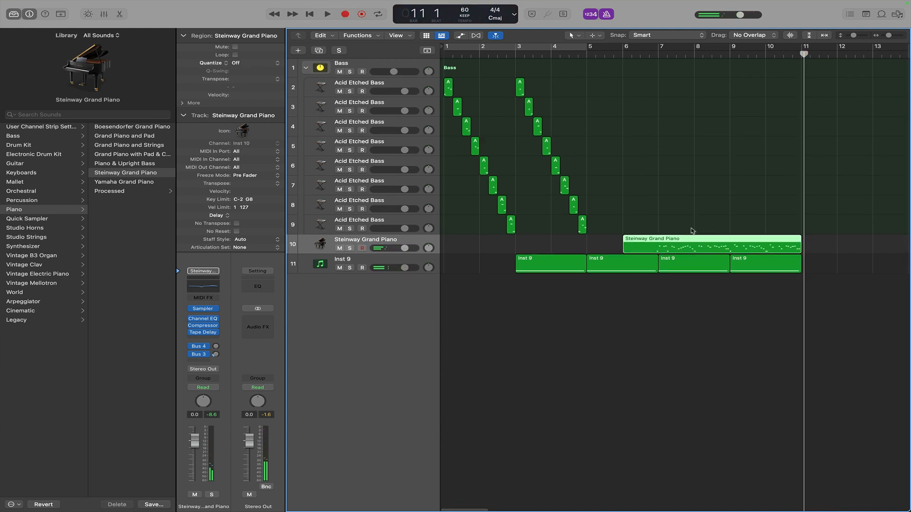
Quantize the piano region to 1/16 Note and play it back from bar 6.
left_click(247, 63)
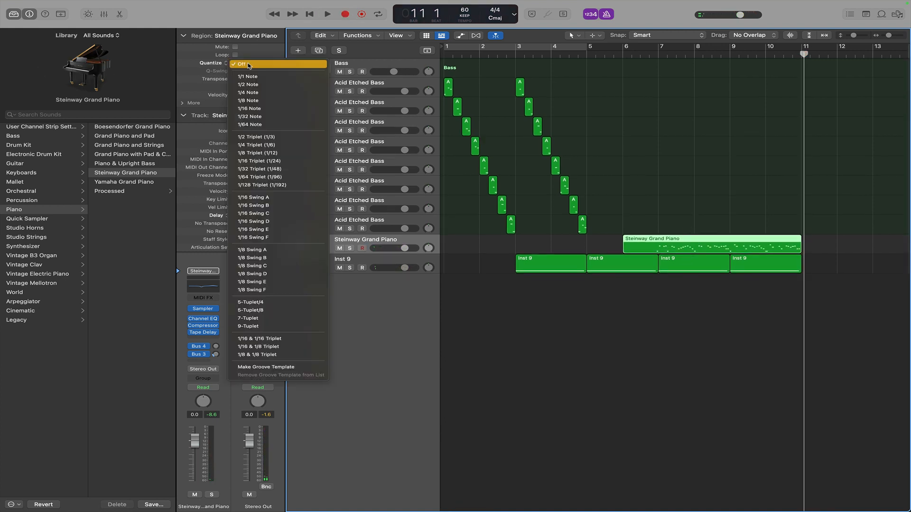
left_click(251, 101)
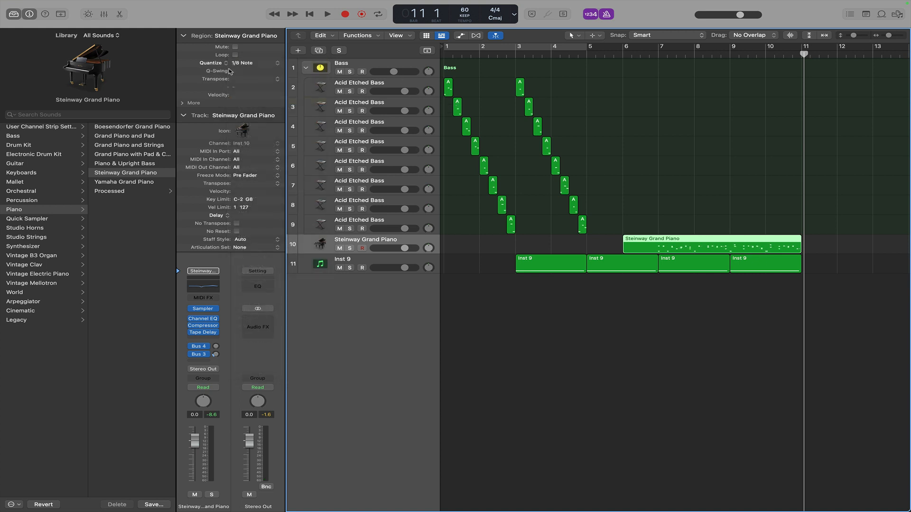
left_click(260, 64)
left_click(251, 72)
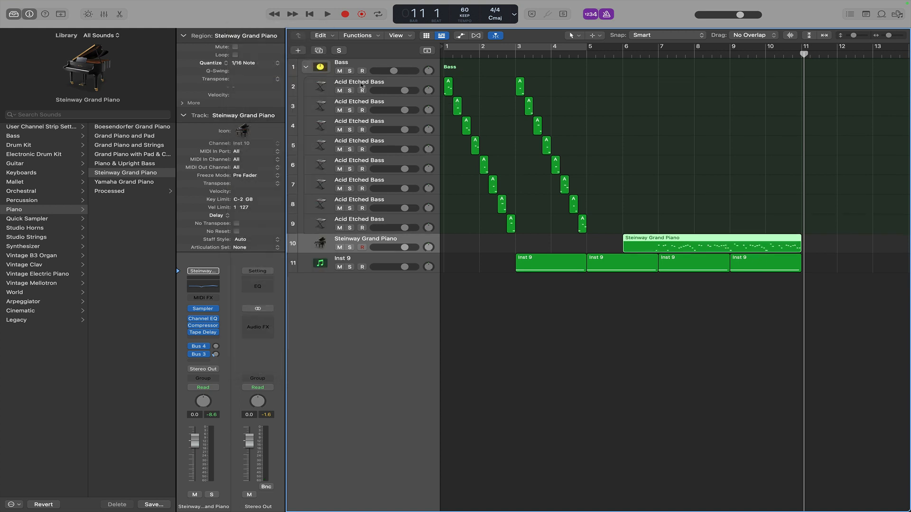
left_click_drag(615, 54, 640, 55)
key("space")
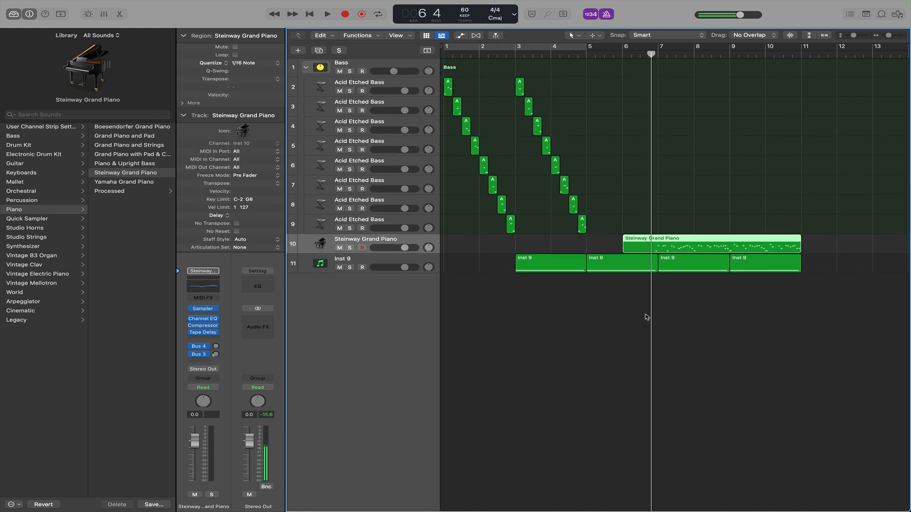
Open the piano region in the piano roll and nudge two notes near the start of bar 7 slightly later, auditioning from bar 7.
double_click(661, 245)
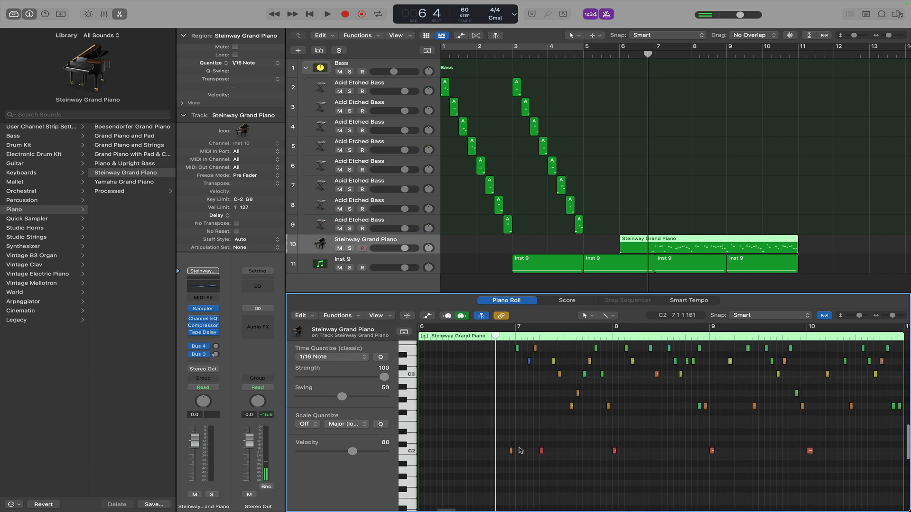
scroll(521, 449, "up", 3)
left_click_drag(505, 463, 512, 463)
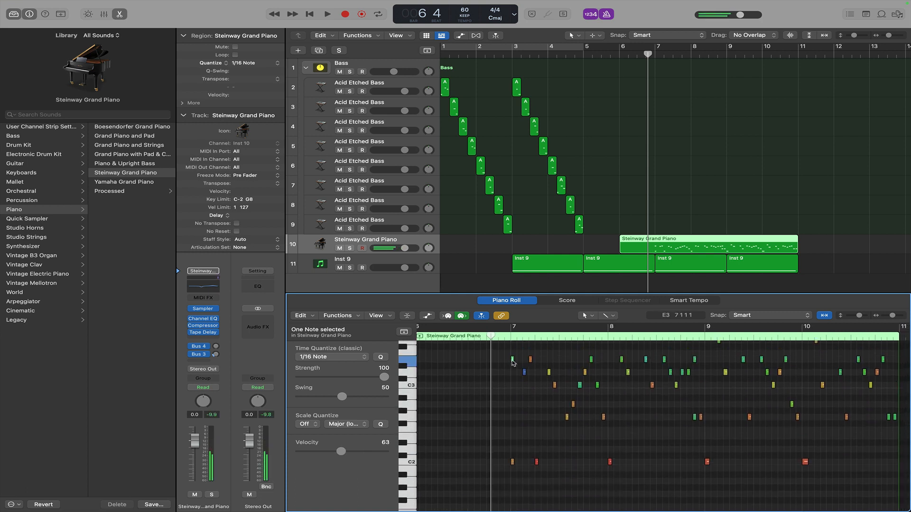
left_click_drag(512, 360, 519, 361)
key("space")
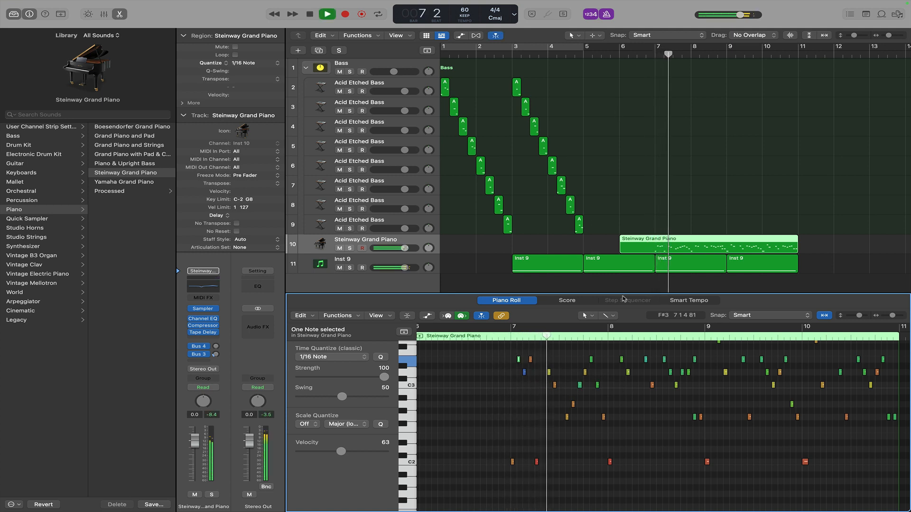
left_click(654, 55)
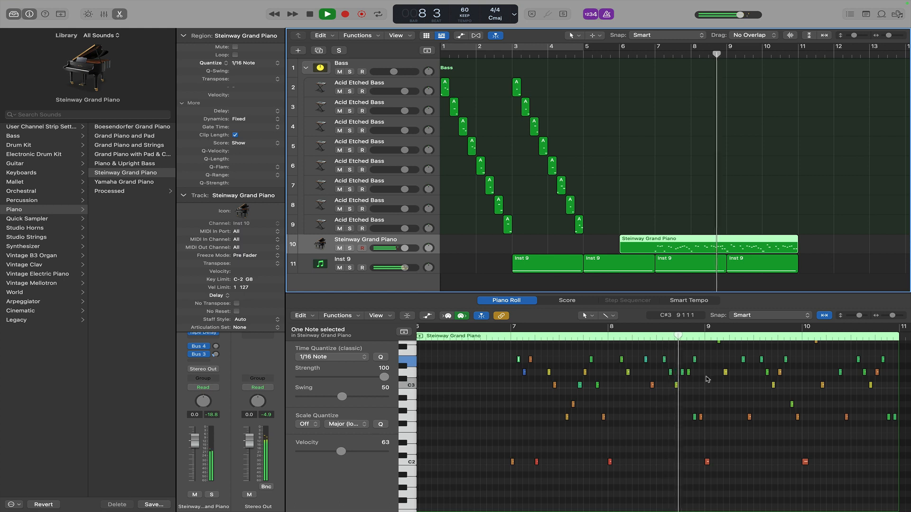
key("space")
Zoom into bars 8 to 9 of the piano roll, remove a short note just before bar 9, and audition.
scroll(676, 411, "right", 2)
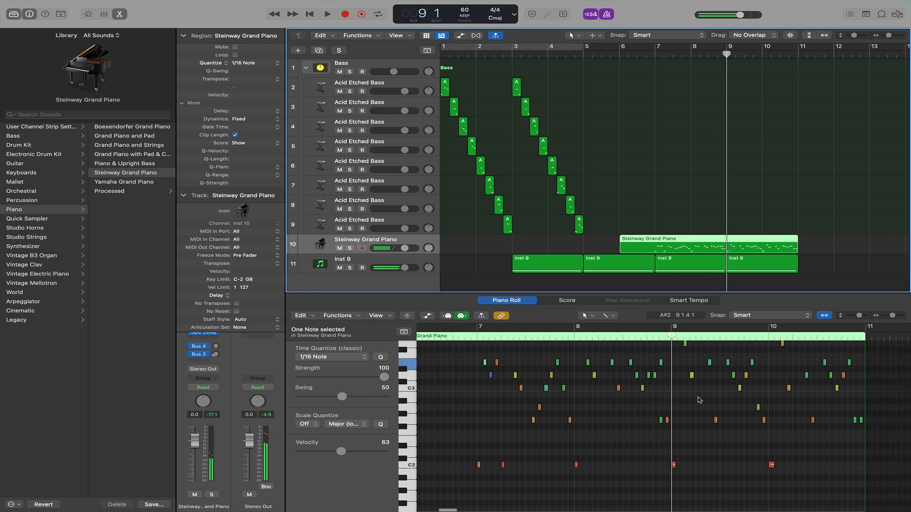
left_click_drag(893, 316, 895, 317)
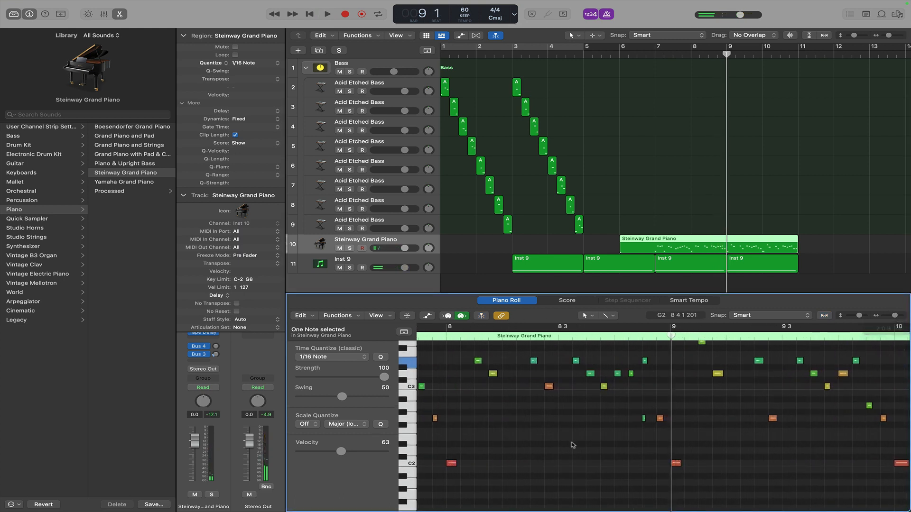
left_click(601, 454)
left_click(643, 419)
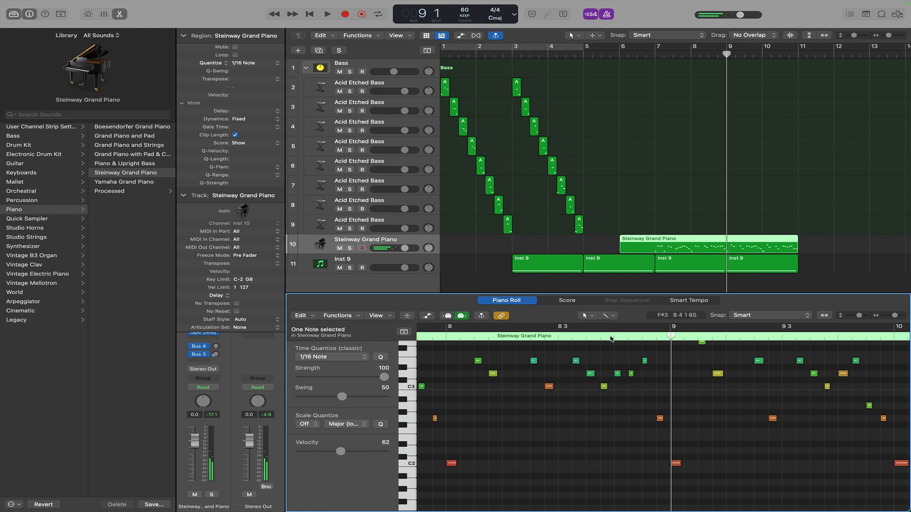
key("space")
Move the piano region so it starts at bar 7.
scroll(735, 415, "right", 2)
scroll(736, 415, "up", 1)
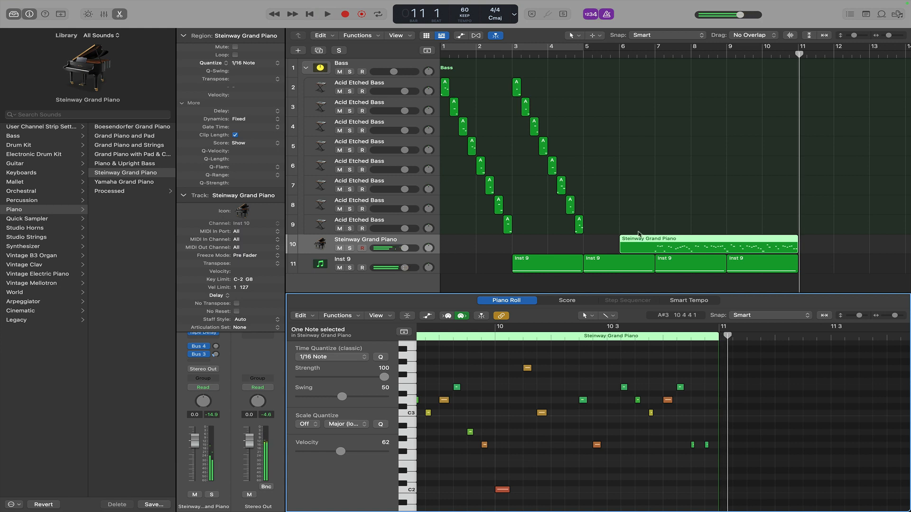
left_click_drag(621, 247, 655, 251)
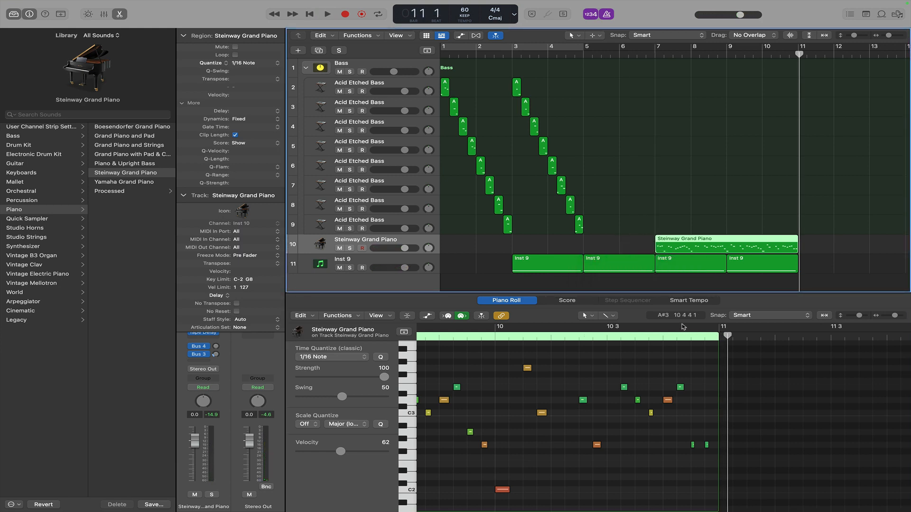
Slice the piano region into sixteen-note pieces with the Scissors tool, then deselect them.
left_click(573, 35)
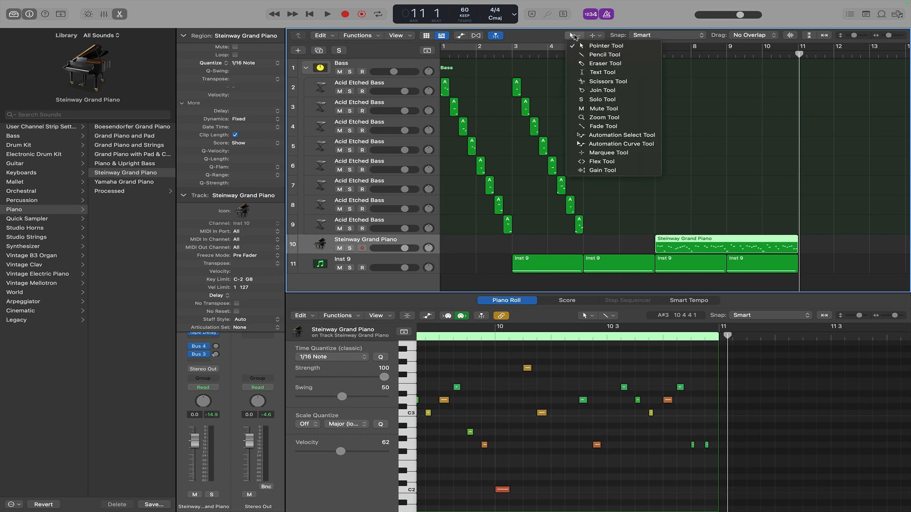
left_click(598, 82)
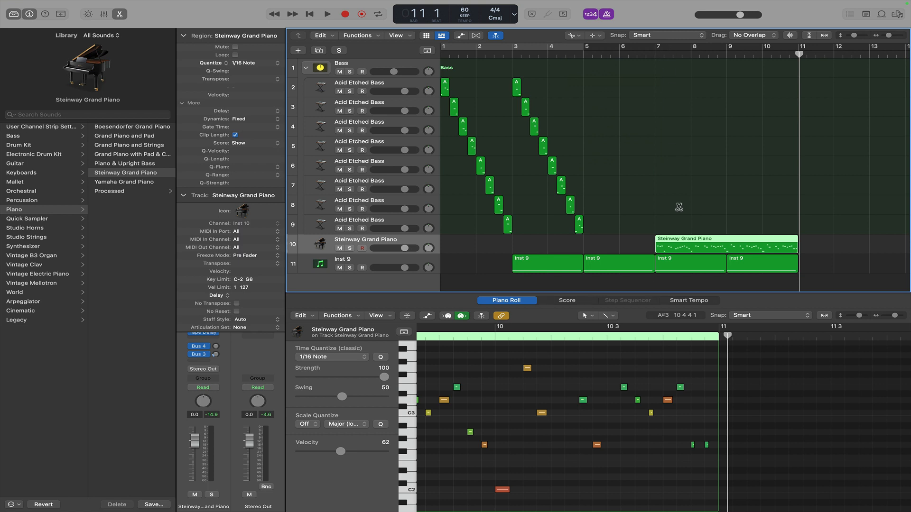
left_click(665, 250, "alt")
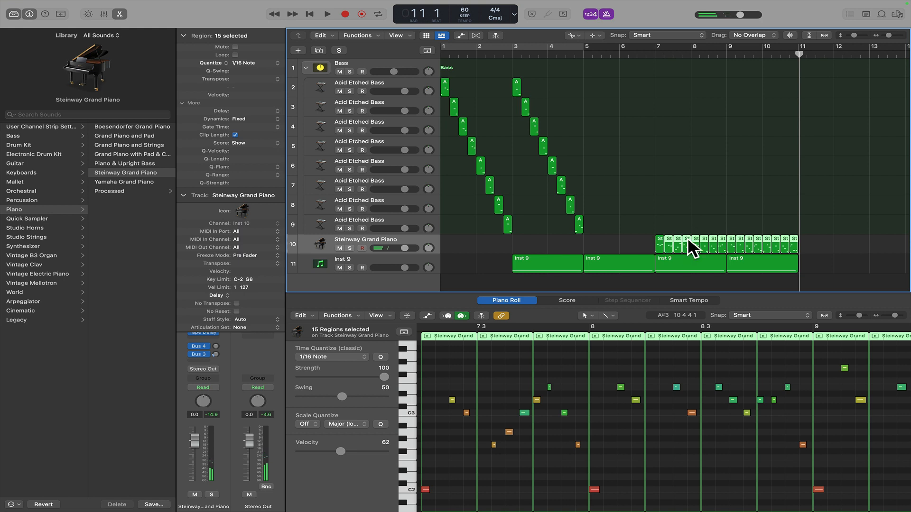
left_click(852, 254)
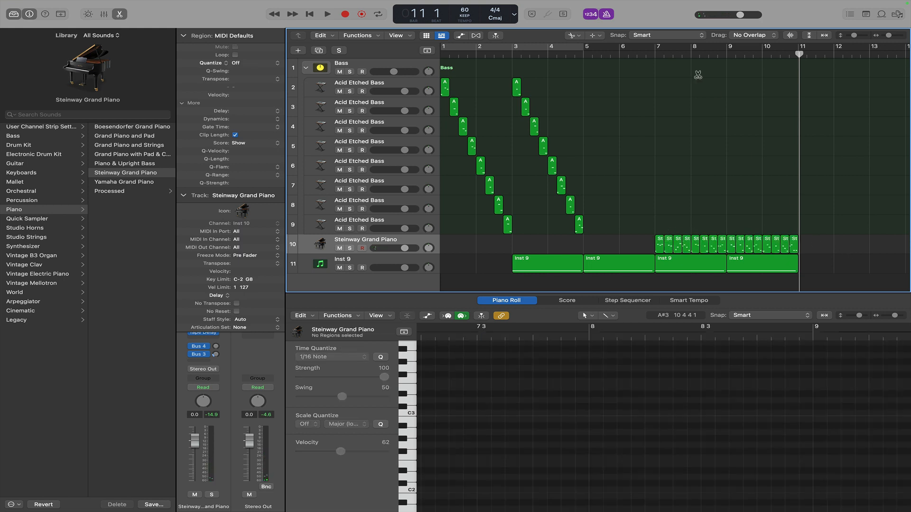
Switch back to the Pointer tool and move the first piano slices onto the Acid Etched Bass tracks in a descending staircase from bar 7.
left_click(574, 35)
left_click(581, 47)
left_click_drag(663, 241, 659, 85)
left_click_drag(669, 242, 670, 118)
left_click_drag(677, 242, 677, 125)
left_click_drag(677, 126, 677, 126)
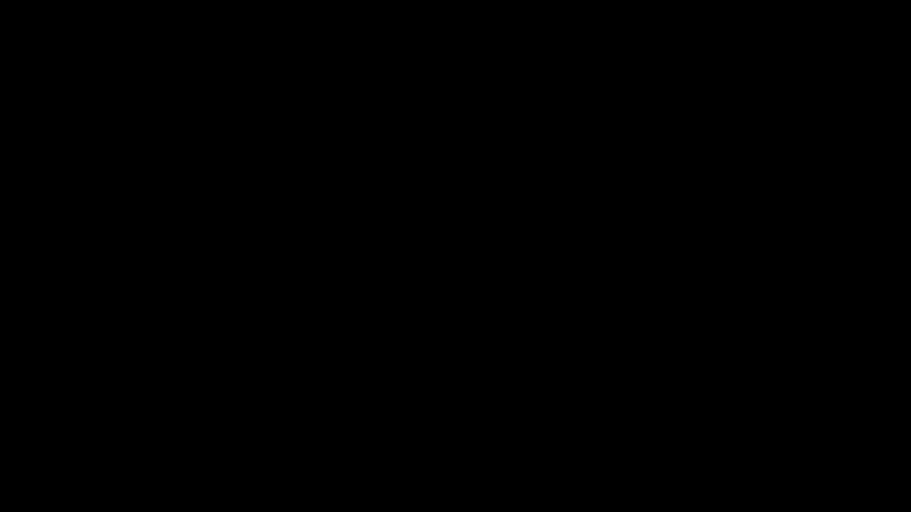
left_click_drag(686, 243, 731, 207)
key("super+Right")
key("super+Right")
key("super+Right")
key("super+Right")
key("super+Right")
left_click_drag(754, 242, 754, 223)
left_click_drag(782, 242, 781, 88)
left_click_drag(808, 243, 806, 108)
Arrange the remaining piano slices into a second descending staircase across the Acid Etched Bass tracks from bar 9.
scroll(806, 108, "right", 5)
left_click_drag(716, 243, 716, 127)
left_click_drag(747, 243, 769, 167)
left_click_drag(802, 244, 802, 186)
left_click_drag(828, 243, 828, 205)
left_click_drag(856, 244, 856, 223)
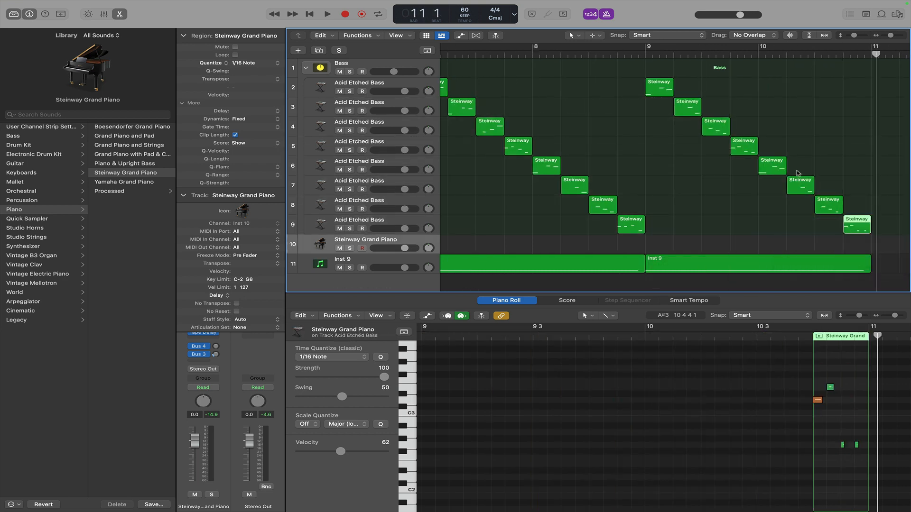
Restore the tempo to 120 BPM and play the pattern from around bar 6.
scroll(888, 38, "down", 3)
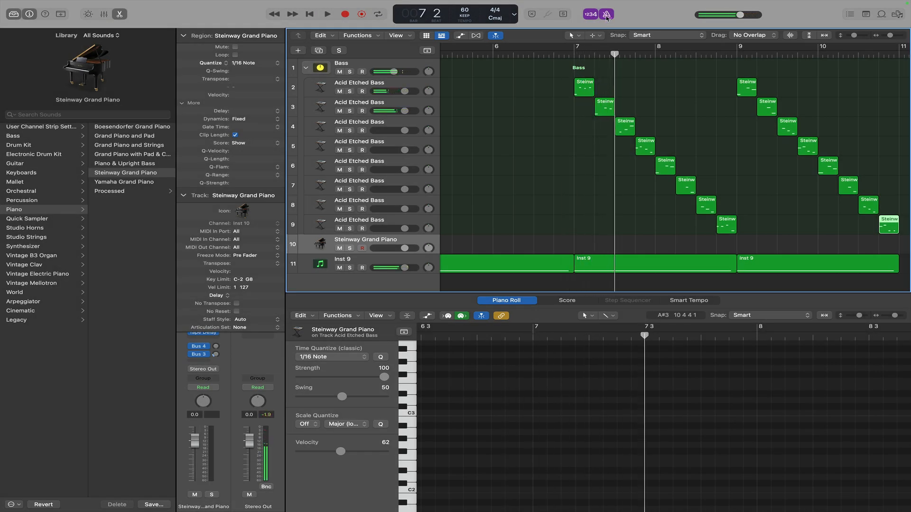
left_click(467, 9)
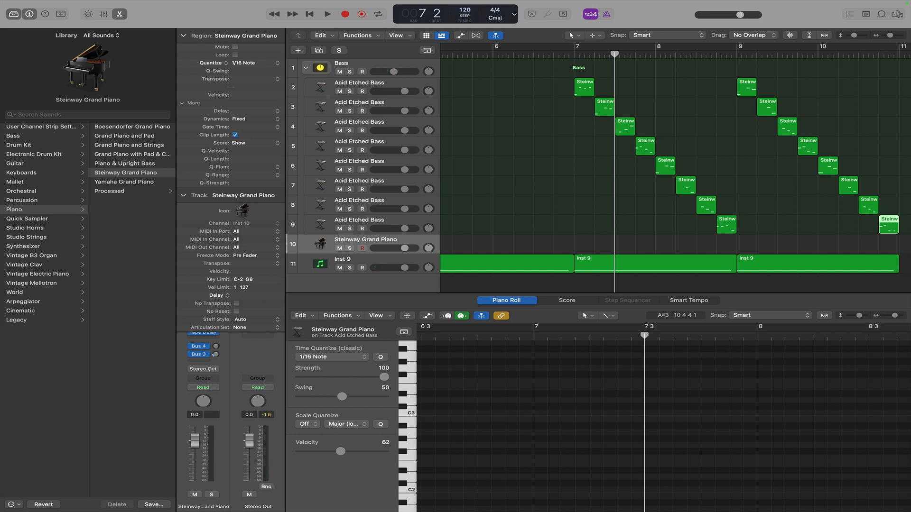
left_click(554, 54)
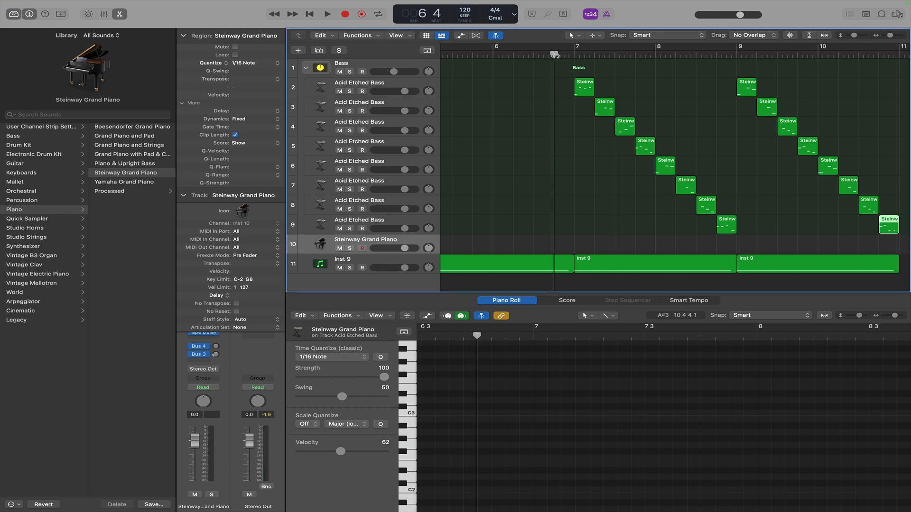
key("space")
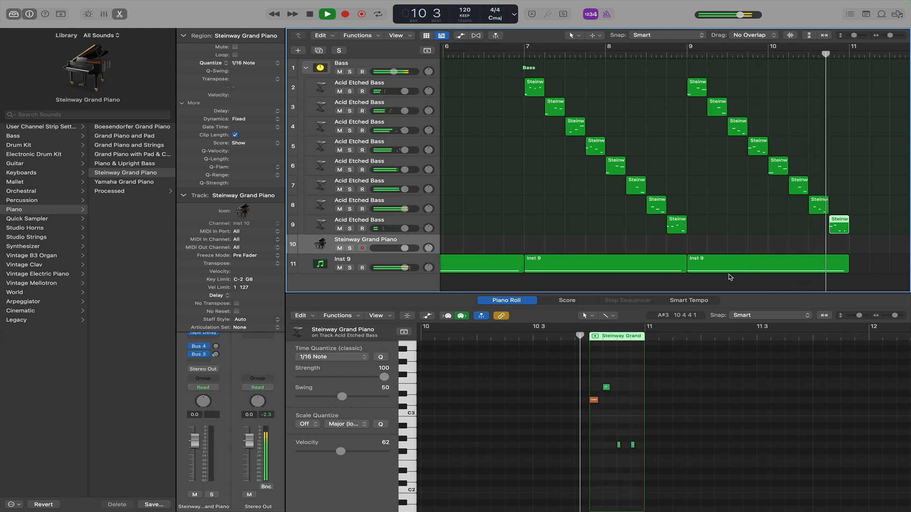
key("space")
Select all regions on the eight Acid Etched Bass tracks, transpose them by +5, and audition.
left_click(415, 231)
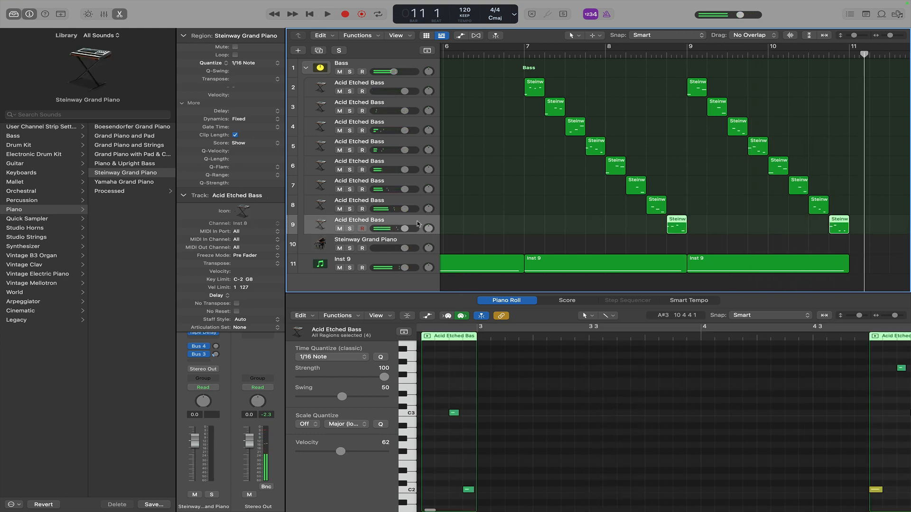
left_click(381, 88, "shift")
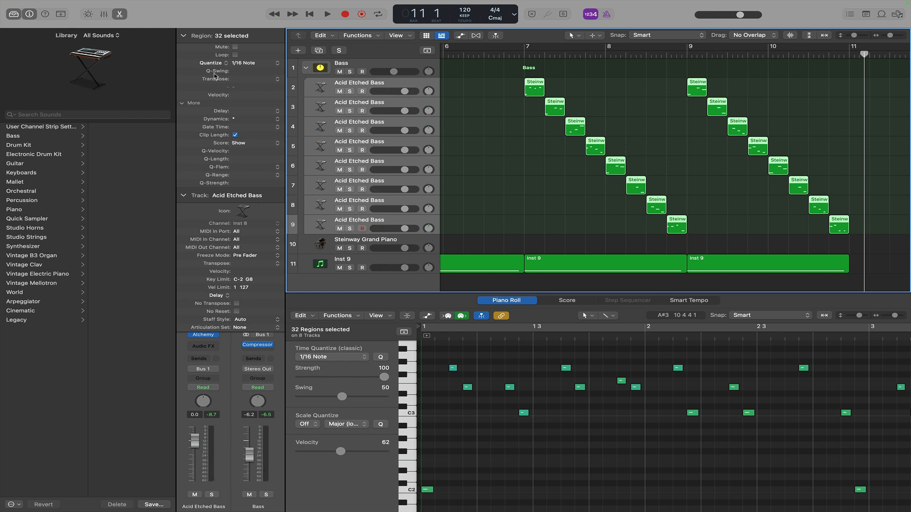
left_click_drag(243, 81, 256, 79)
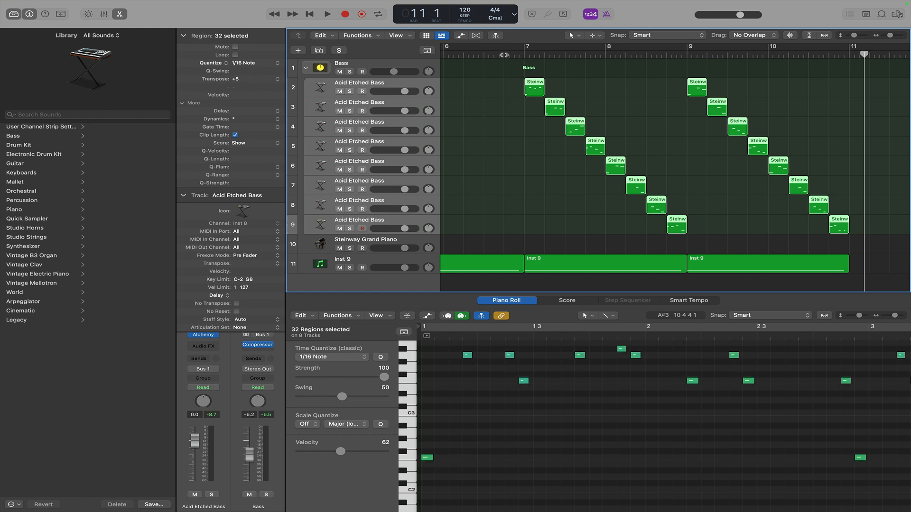
double_click(504, 55)
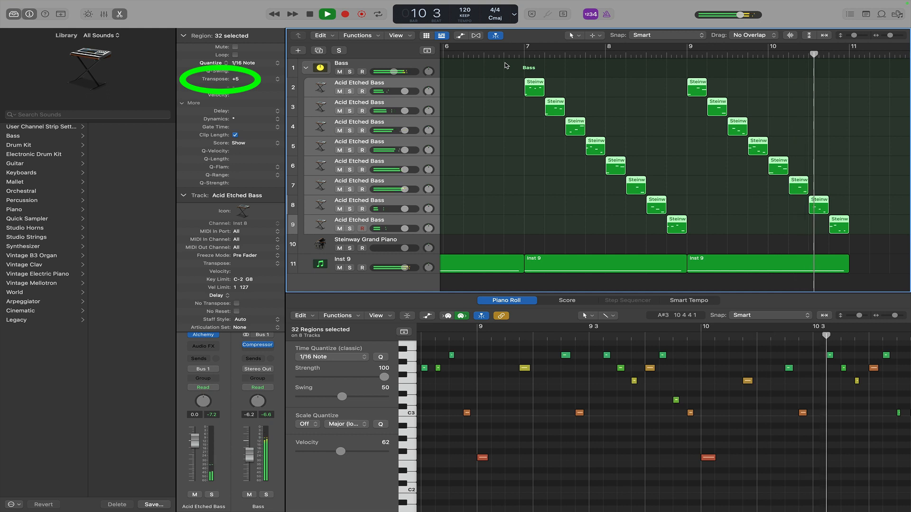
Insert a Kickstart 2 plug-in after the Compressor on the Bass stack, audition it, and close its window.
left_click(407, 67)
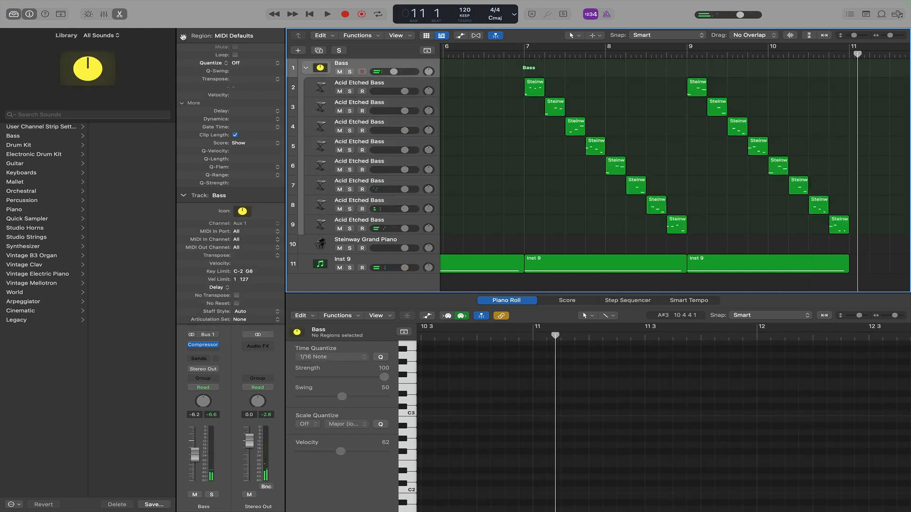
left_click(184, 36)
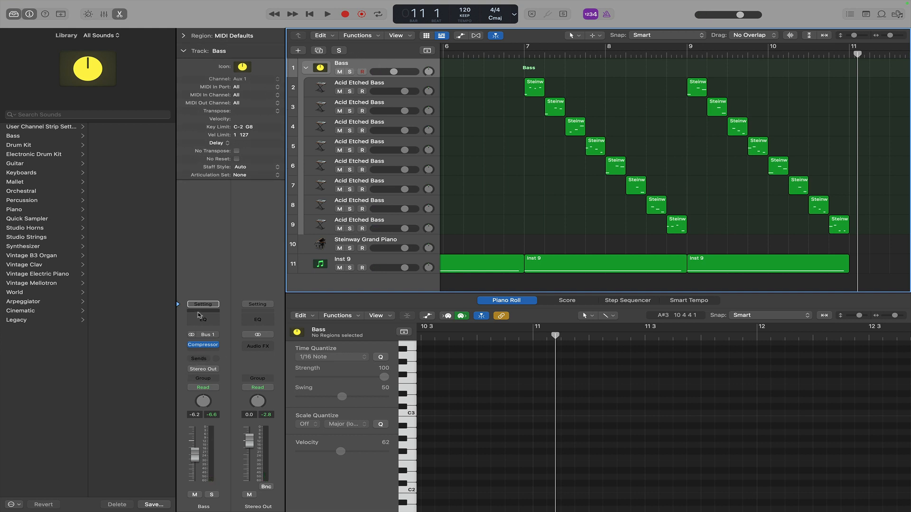
left_click(203, 345)
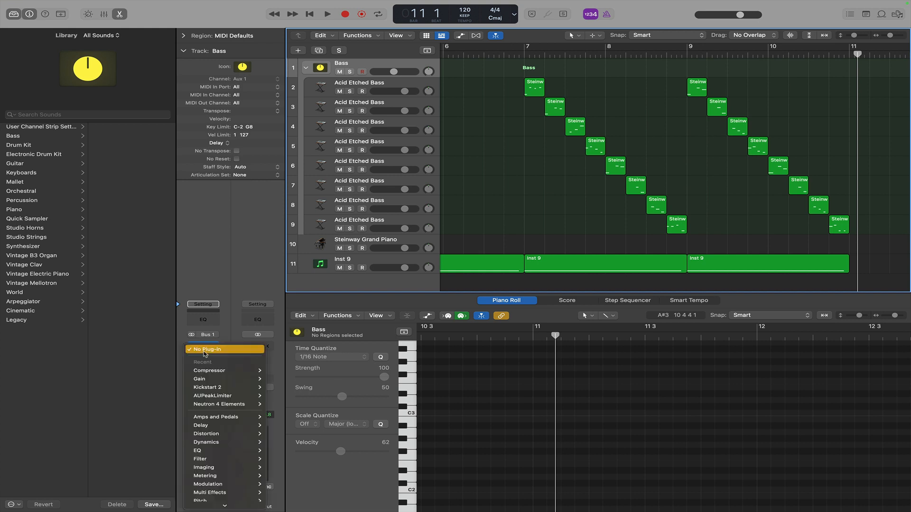
left_click(204, 388)
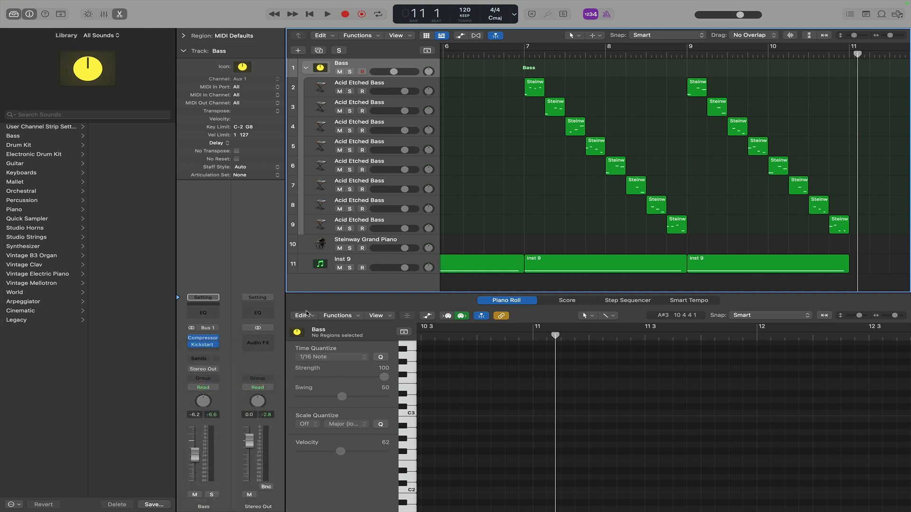
left_click(507, 56)
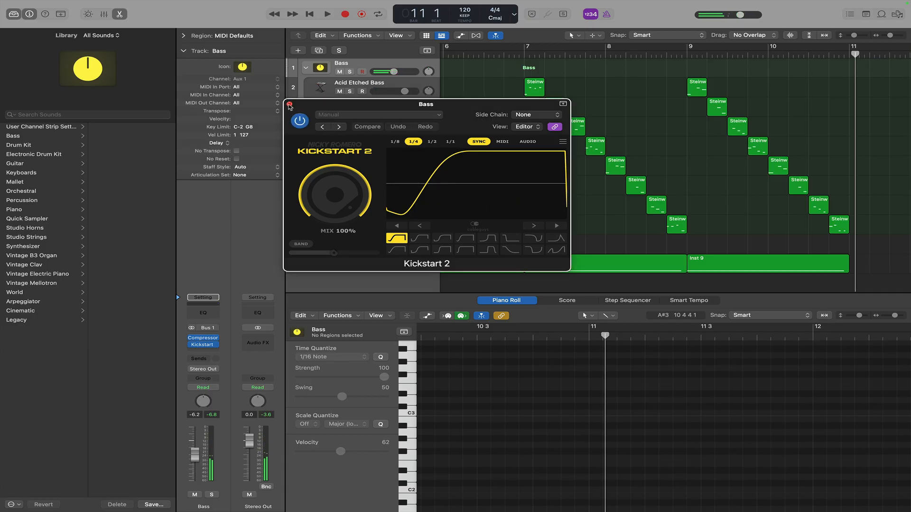
left_click(289, 105)
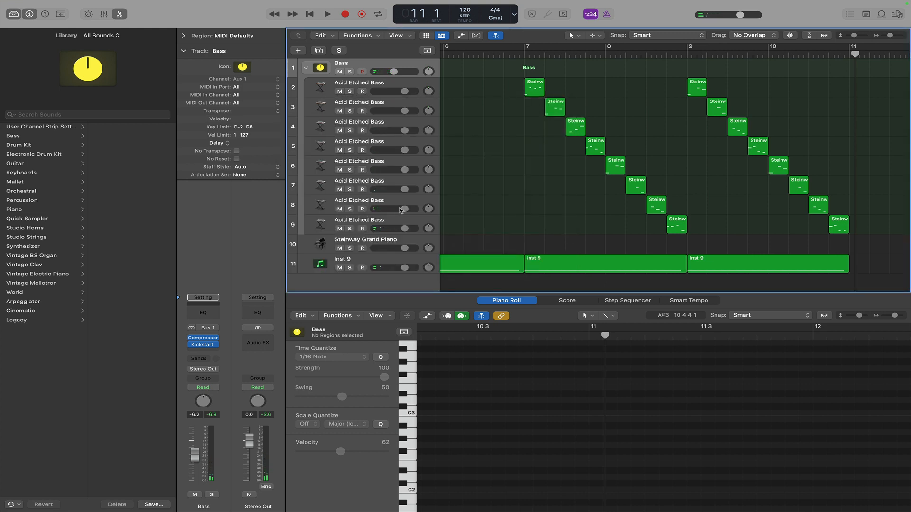
left_click(306, 68)
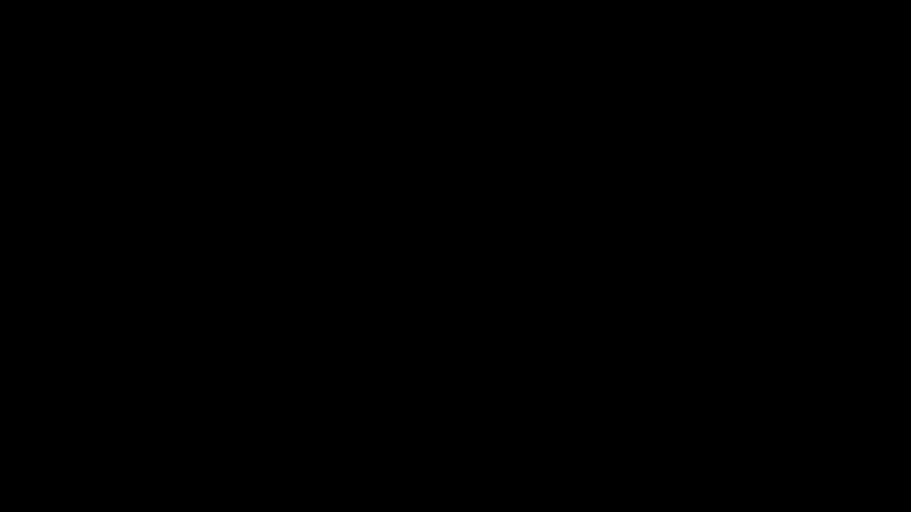